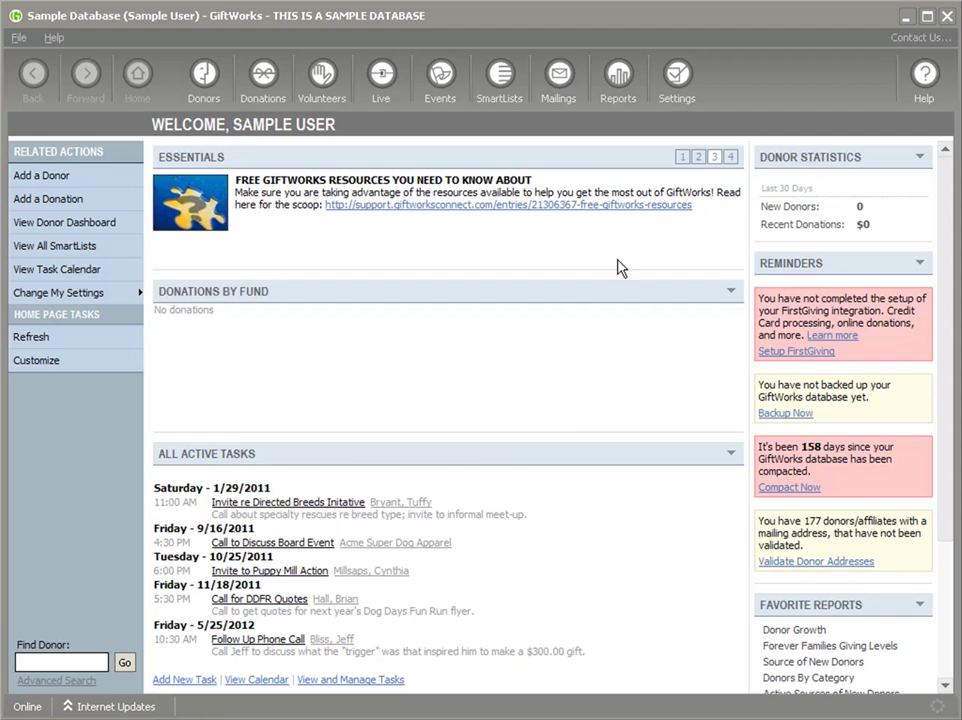
Open the Artez Interactive Integration settings under Tools, Updates, and Integration
{"action": "left_click", "coordinate": [678, 100]}
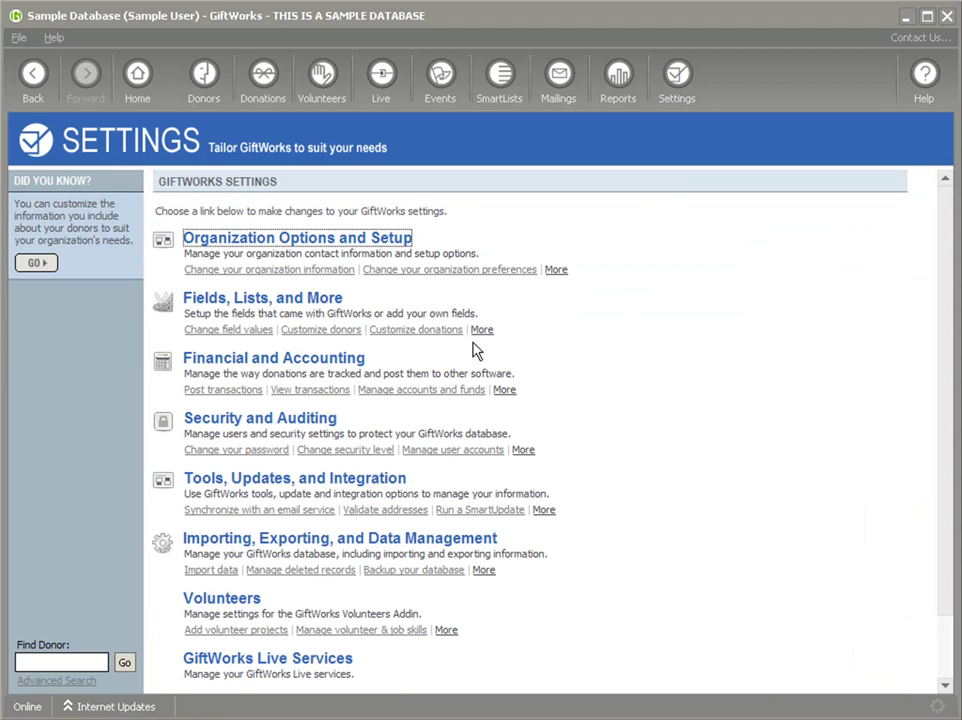
{"action": "left_click", "coordinate": [236, 485]}
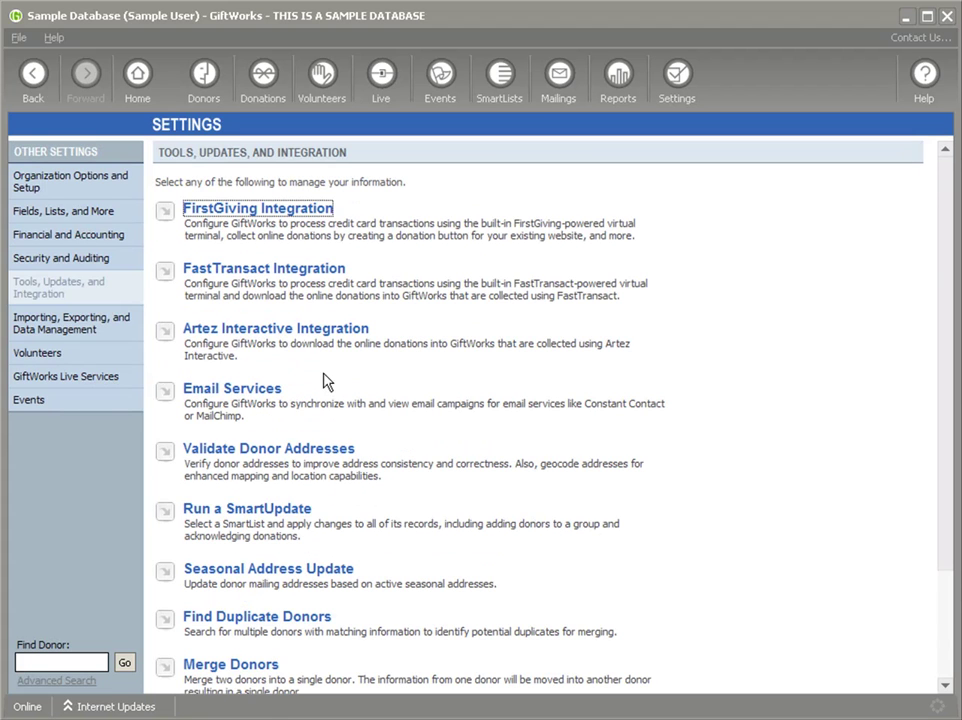
{"action": "left_click", "coordinate": [276, 338]}
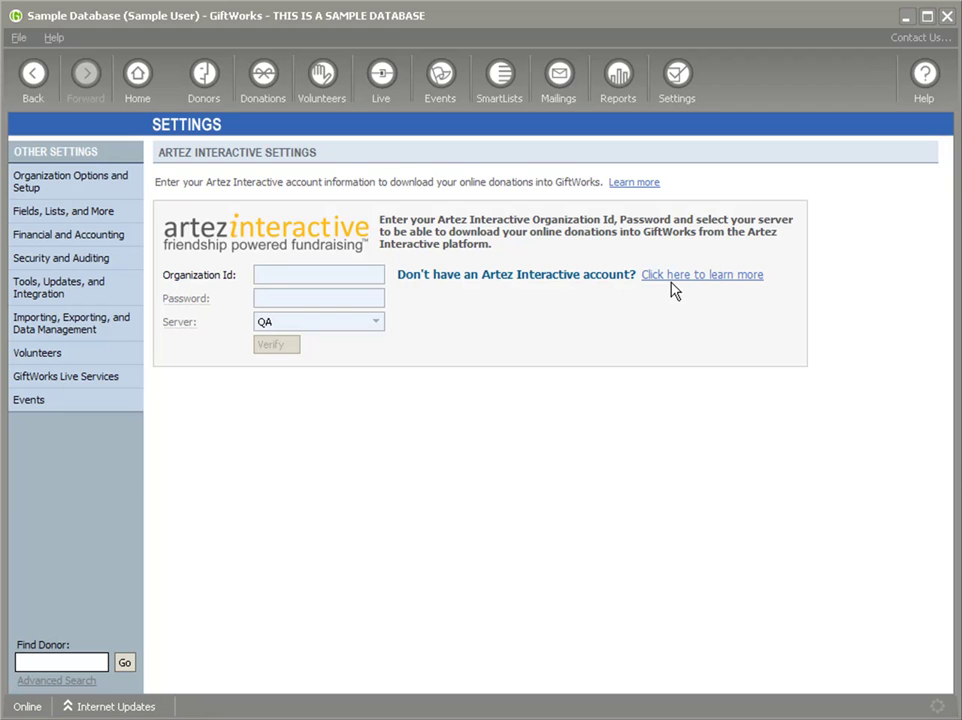
Switch to Chrome, look through the Artez Interactive solutions page, and return to GiftWorks
{"action": "left_click", "coordinate": [540, 719]}
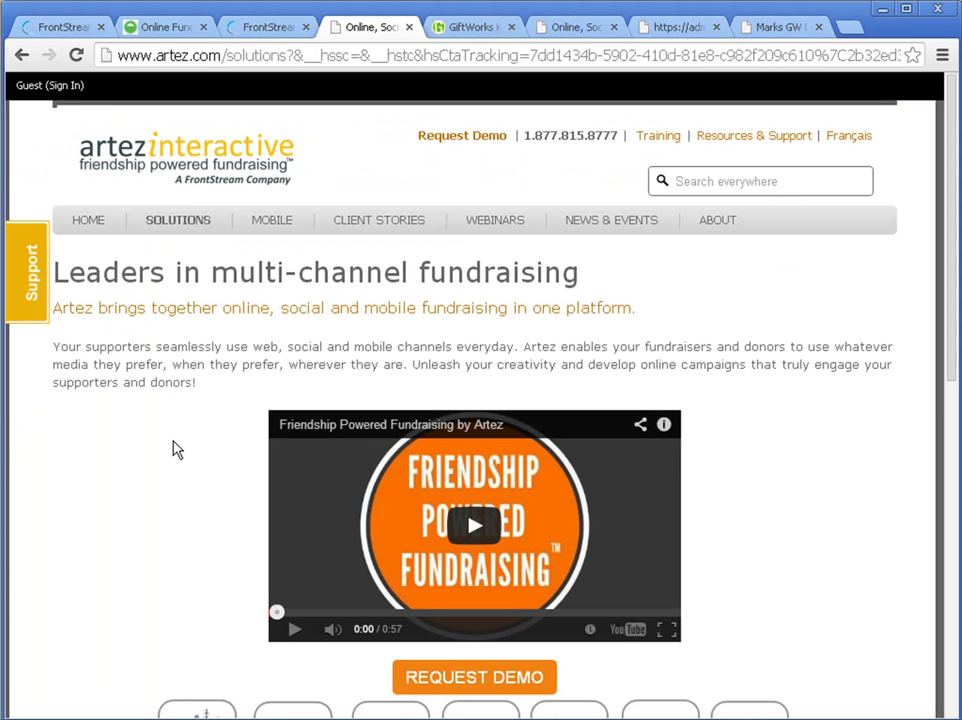
{"action": "scroll", "coordinate": [172, 449], "scroll_direction": "down", "scroll_amount": 1}
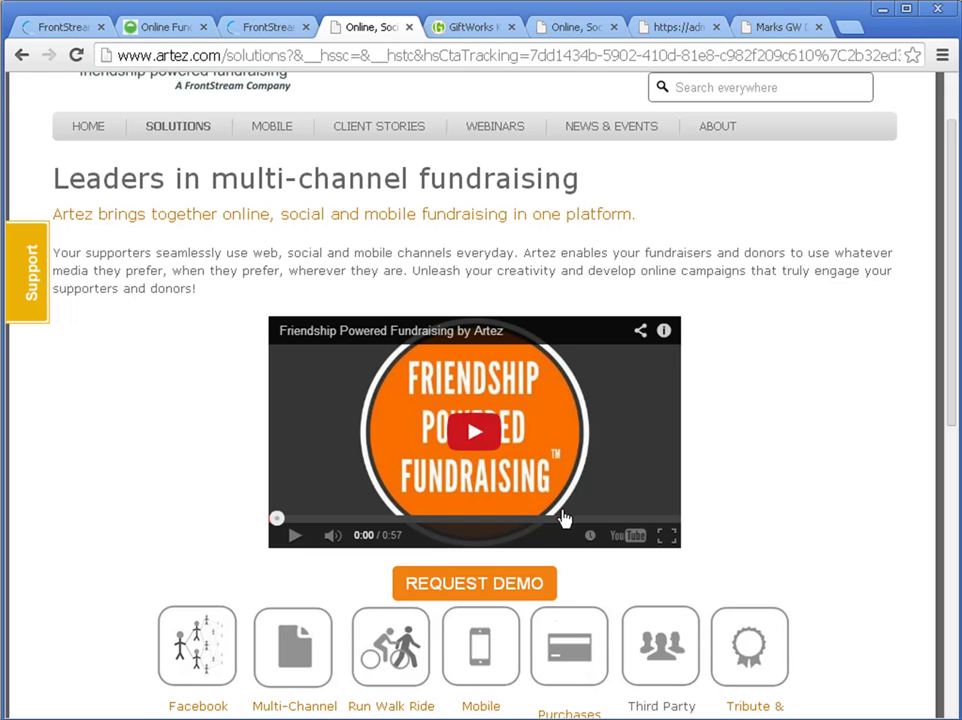
{"action": "scroll", "coordinate": [745, 447], "scroll_direction": "up", "scroll_amount": 1}
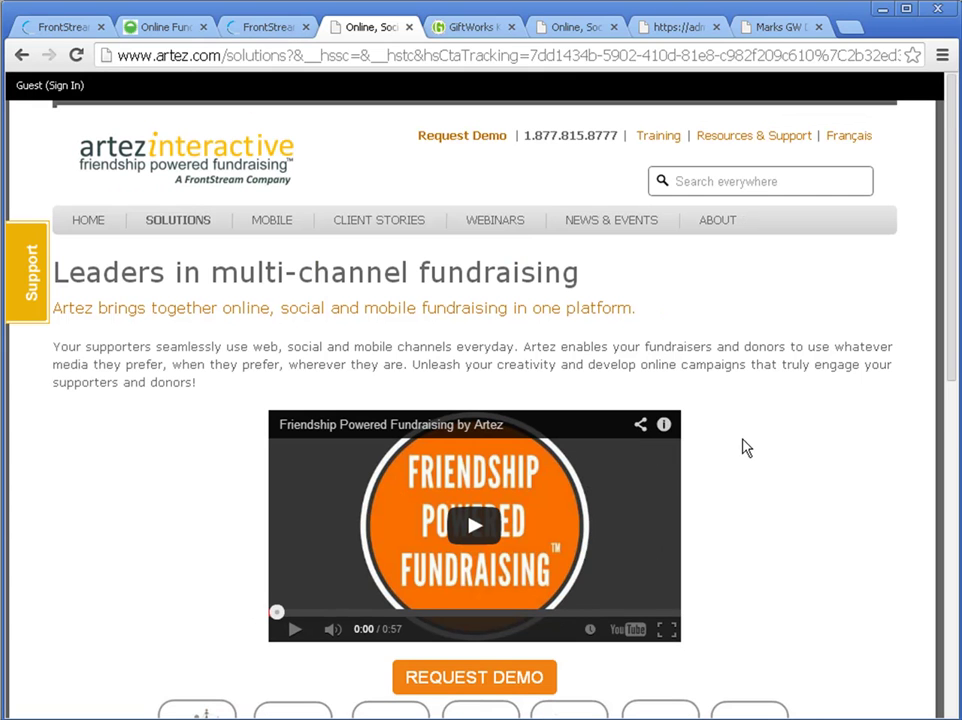
{"action": "scroll", "coordinate": [745, 447], "scroll_direction": "down", "scroll_amount": 1}
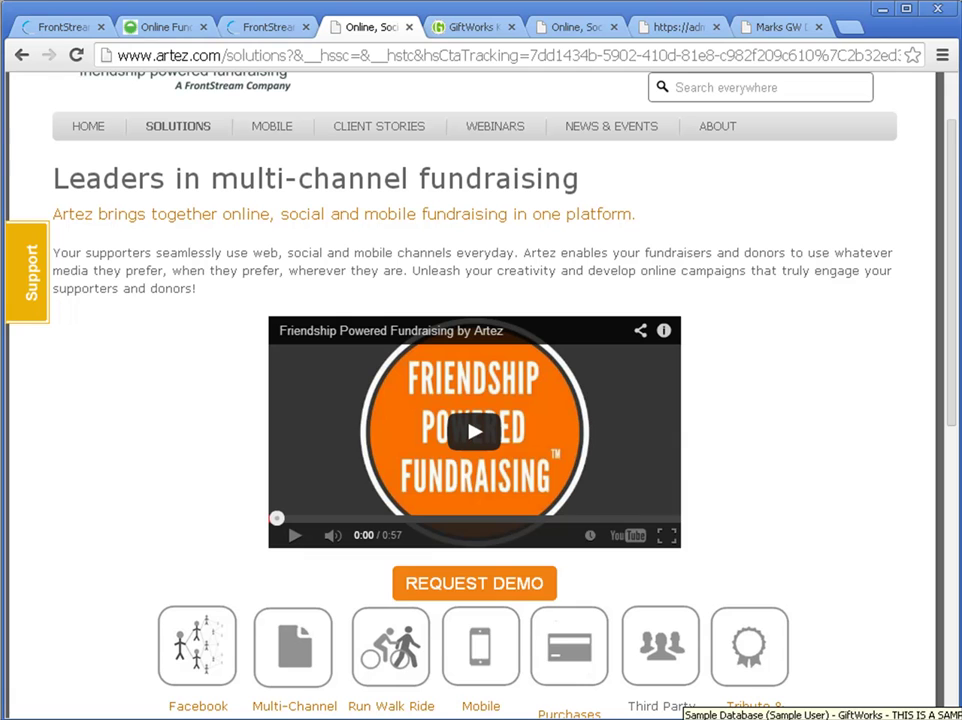
{"action": "left_click", "coordinate": [690, 717]}
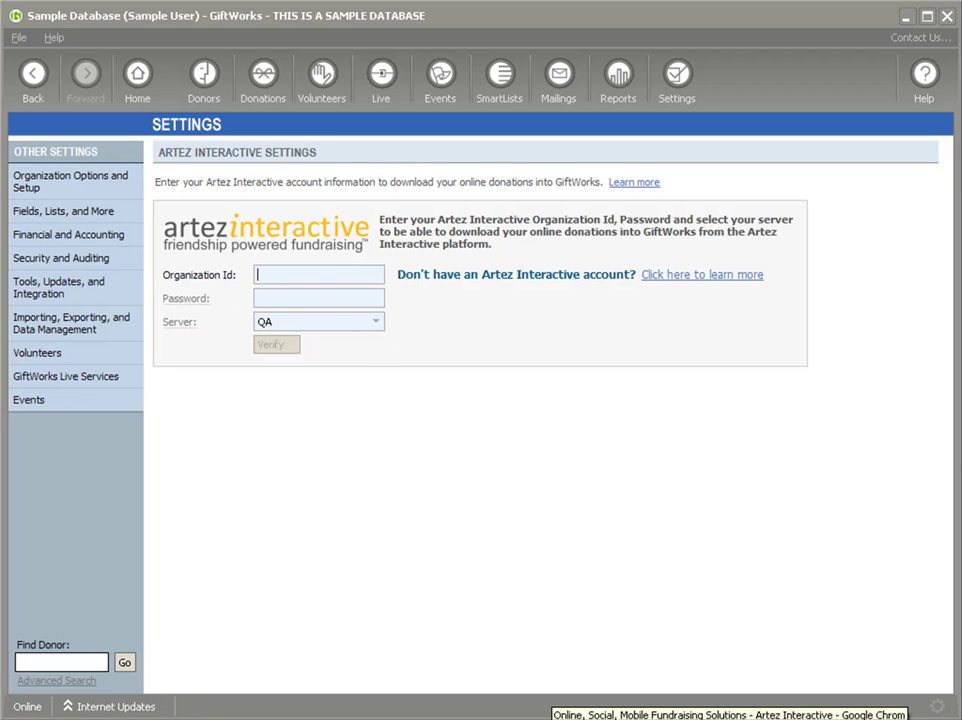
Log in to the Artez admin site in Chrome with the prefilled credentials and open API Setup and Configuration
{"action": "left_click", "coordinate": [730, 718]}
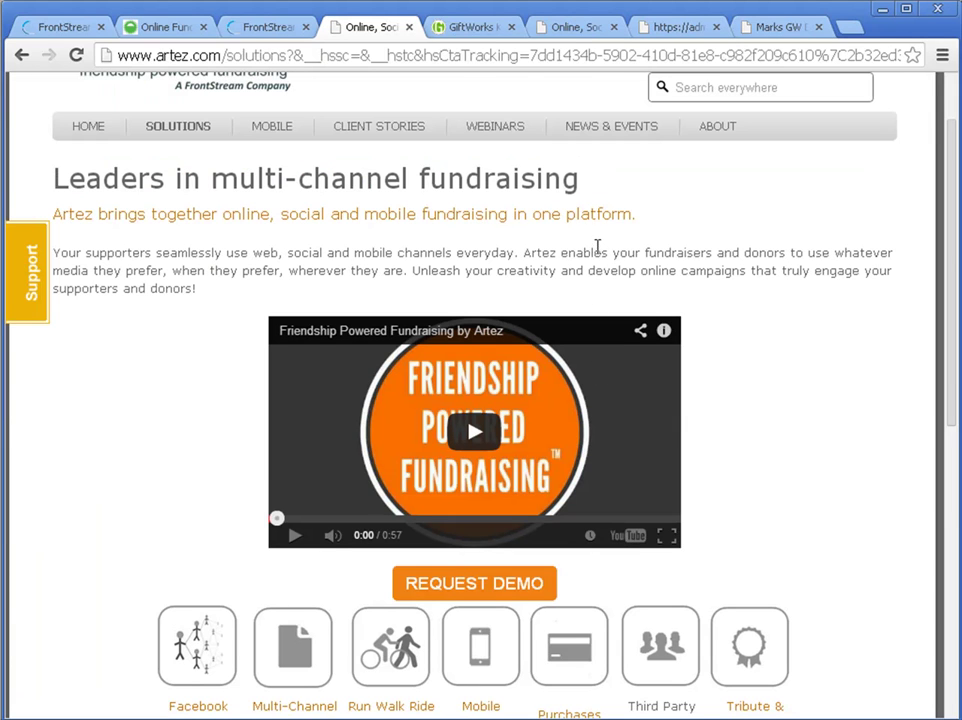
{"action": "left_click", "coordinate": [665, 30]}
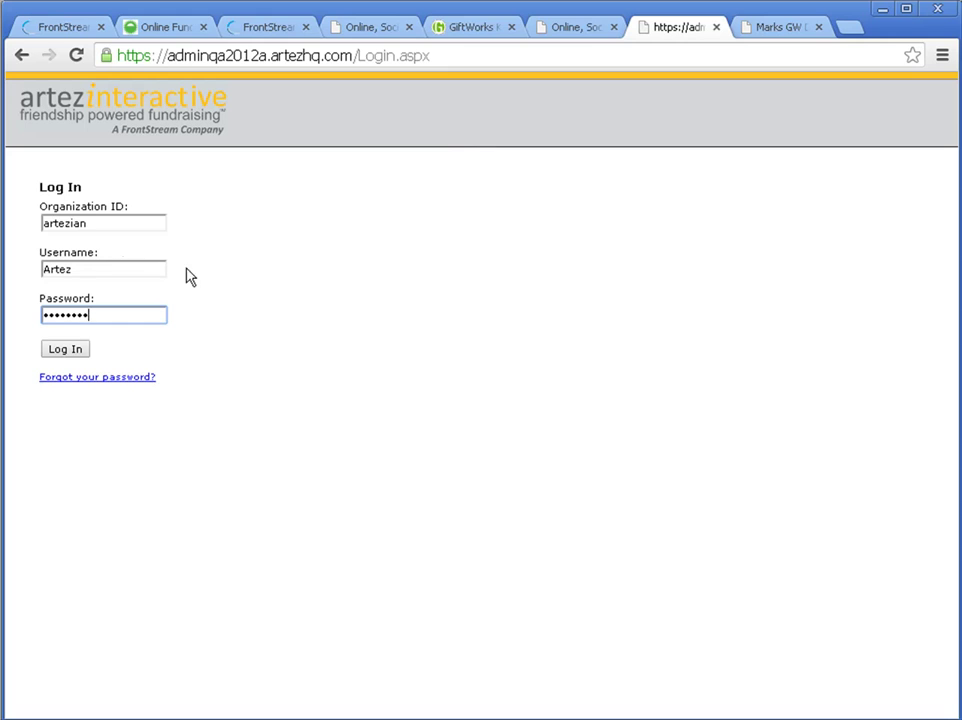
{"action": "left_click", "coordinate": [65, 352]}
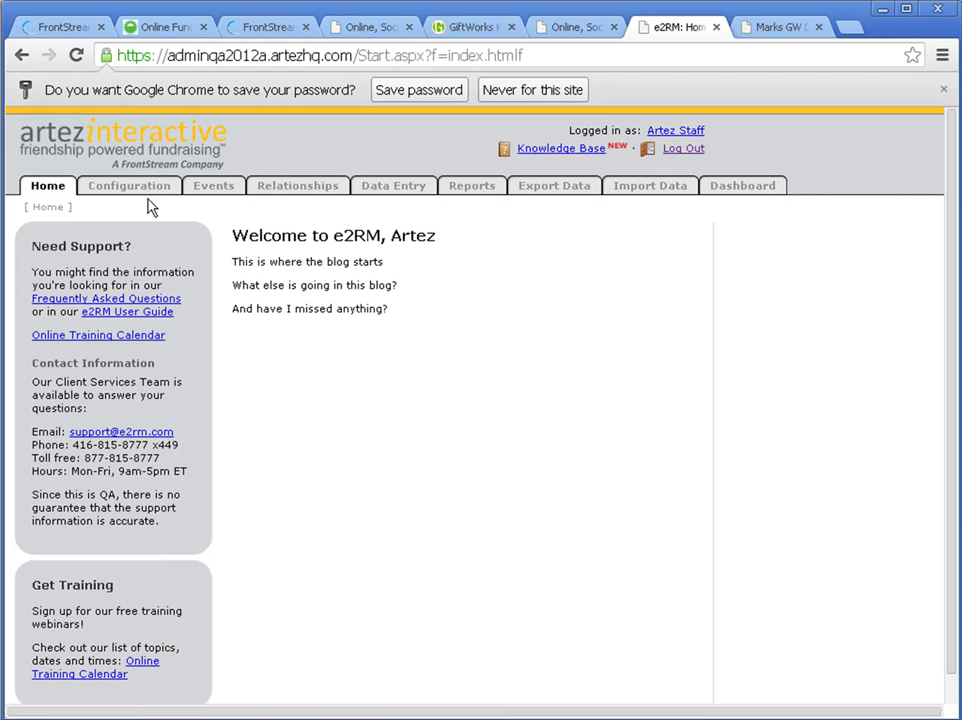
{"action": "left_click", "coordinate": [133, 194]}
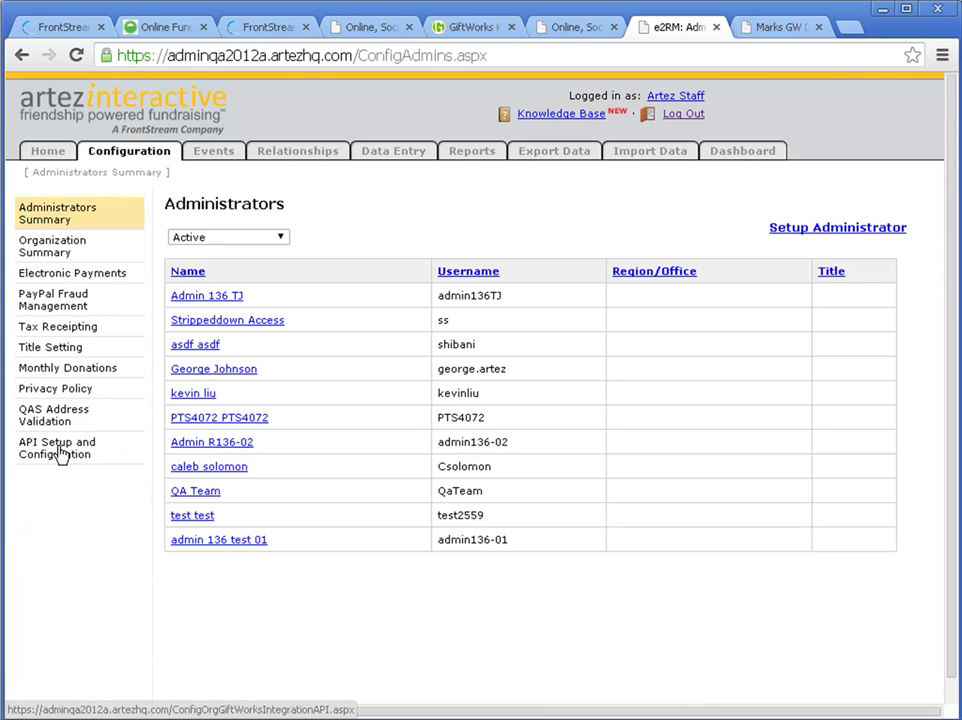
{"action": "left_click", "coordinate": [60, 455]}
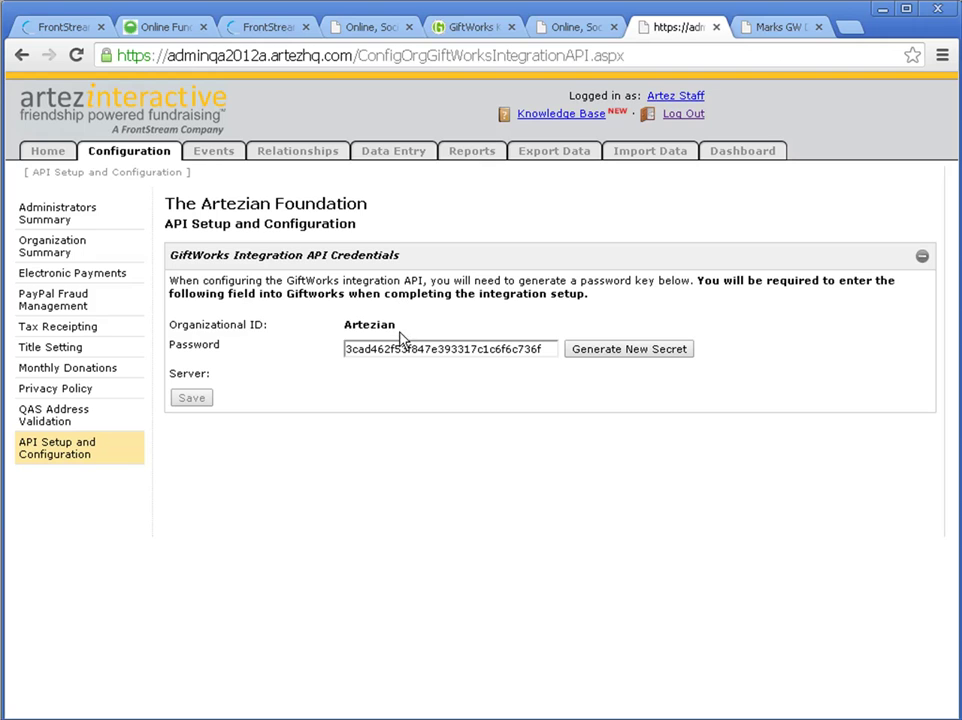
Copy the Organizational ID from the Artez API credentials into the Organization Id field in GiftWorks
{"action": "left_click_drag", "start_coordinate": [397, 323], "coordinate": [346, 322]}
{"action": "key", "text": "ctrl+c"}
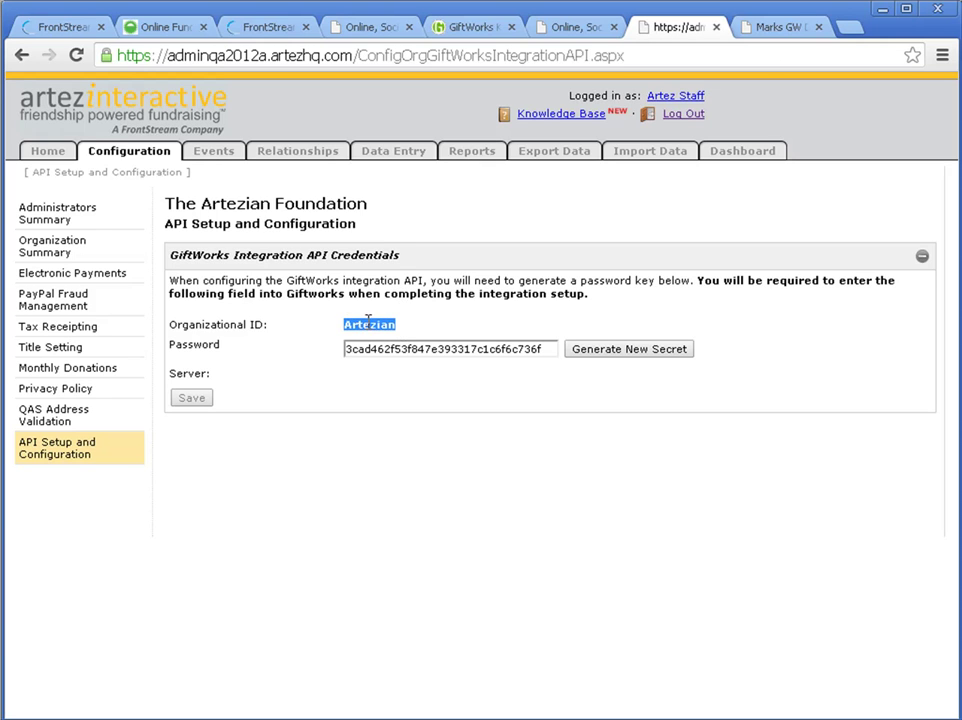
{"action": "left_click", "coordinate": [659, 709]}
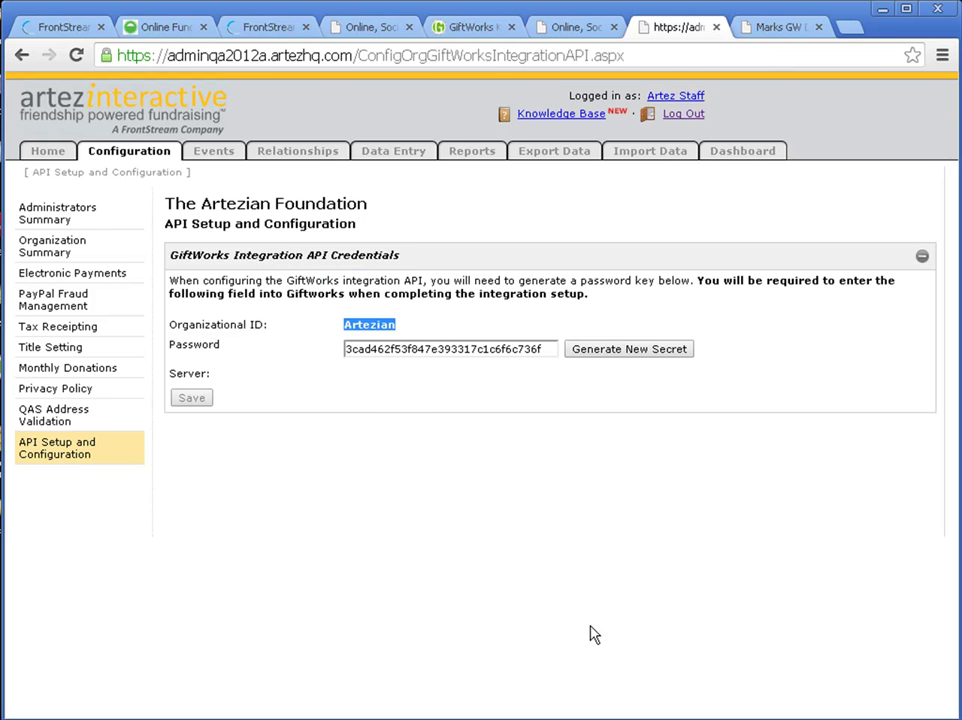
{"action": "left_click", "coordinate": [655, 711]}
{"action": "left_click", "coordinate": [305, 273]}
{"action": "key", "text": "ctrl+v"}
Copy the API password from the Artez page in Chrome and paste it into the Password field in GiftWorks
{"action": "left_click", "coordinate": [315, 293]}
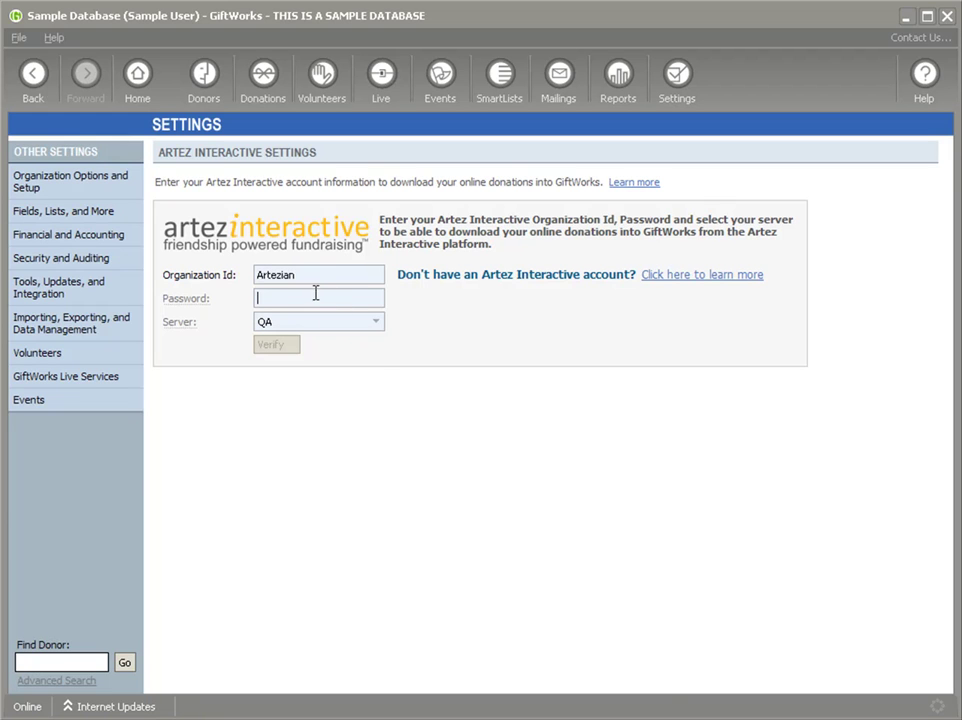
{"action": "left_click", "coordinate": [515, 716]}
{"action": "left_click", "coordinate": [366, 360]}
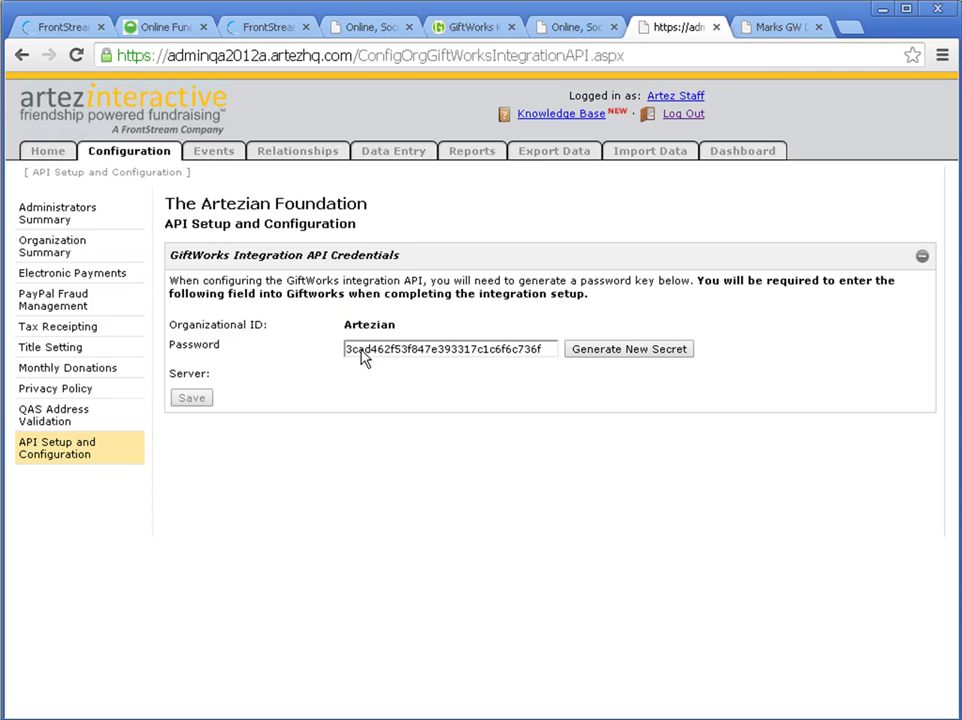
{"action": "left_click_drag", "start_coordinate": [552, 356], "coordinate": [325, 358]}
{"action": "key", "text": "ctrl+c"}
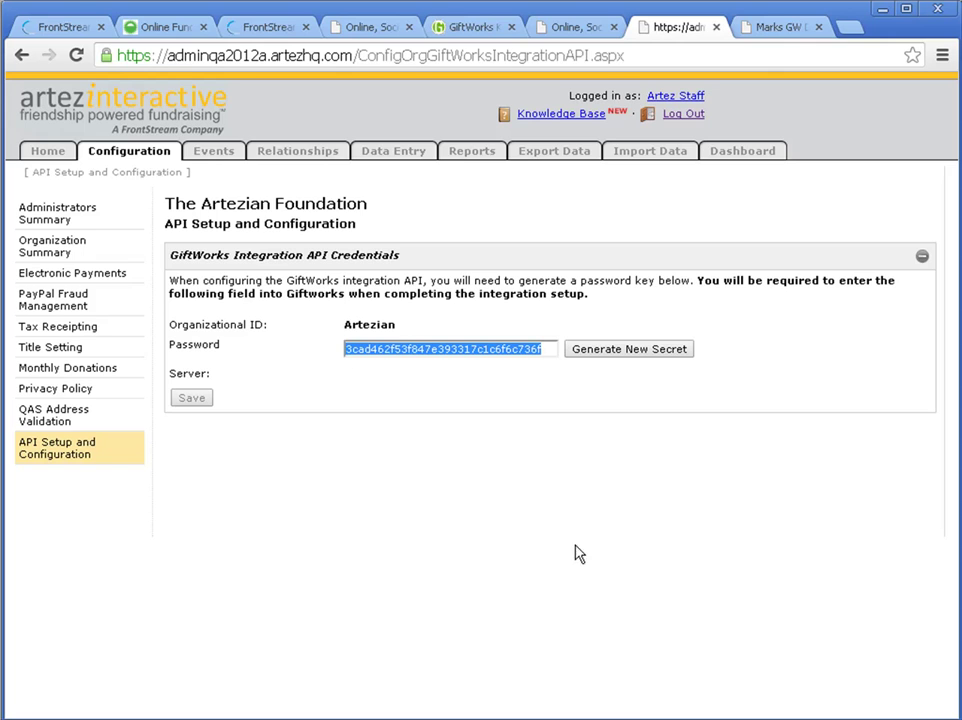
{"action": "left_click", "coordinate": [660, 716]}
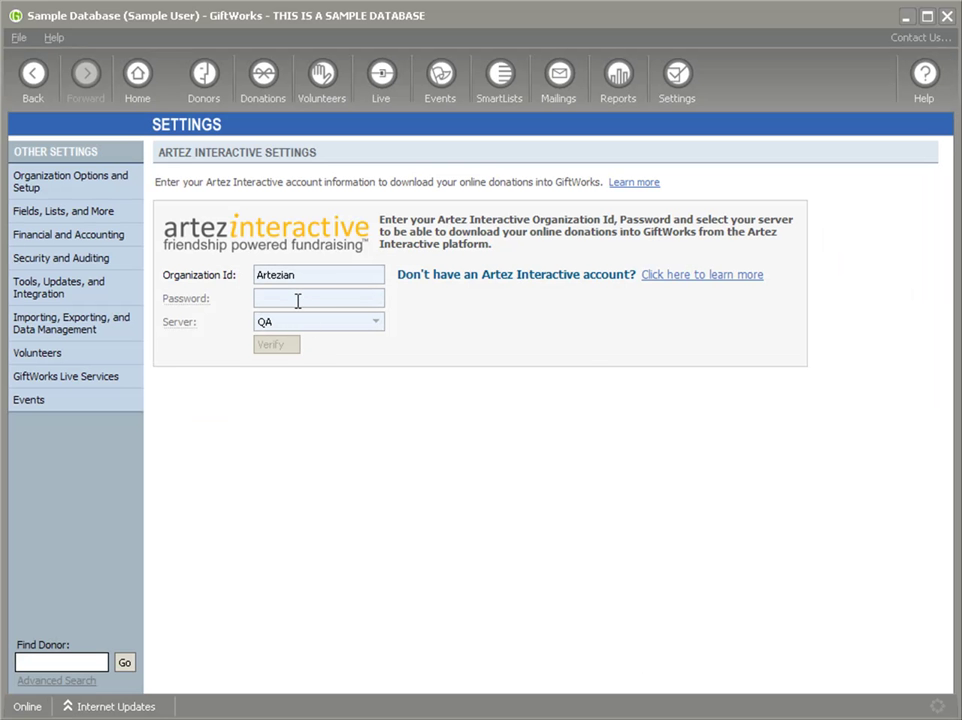
{"action": "key", "text": "ctrl+v"}
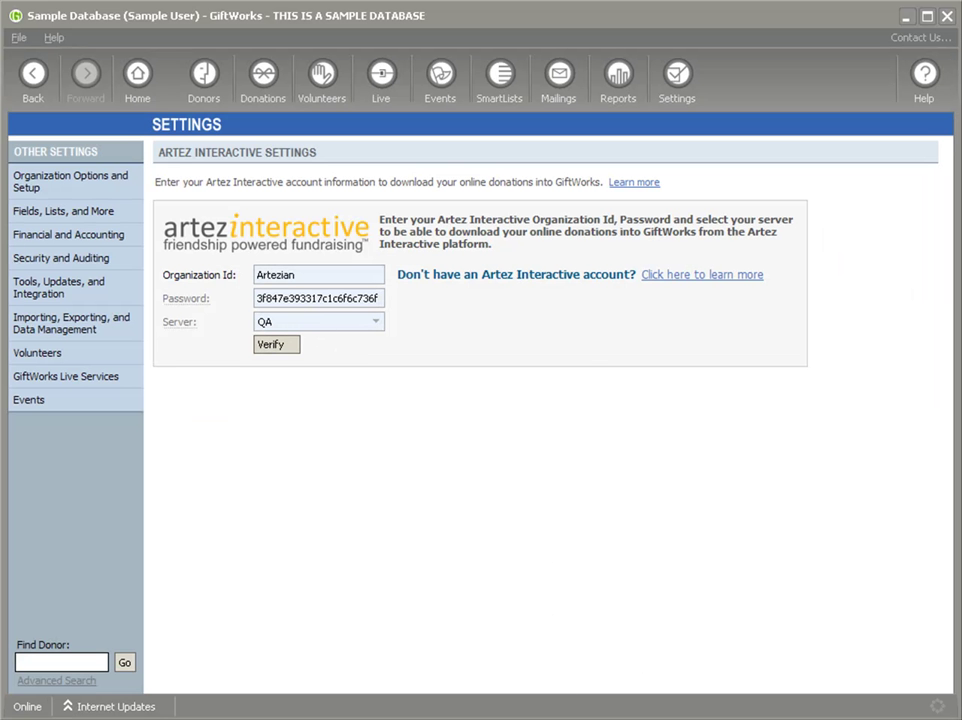
Verify the Artez Interactive credentials with the QA server selected and accept the Terms of Service agreement
{"action": "key", "text": "alt+Tab"}
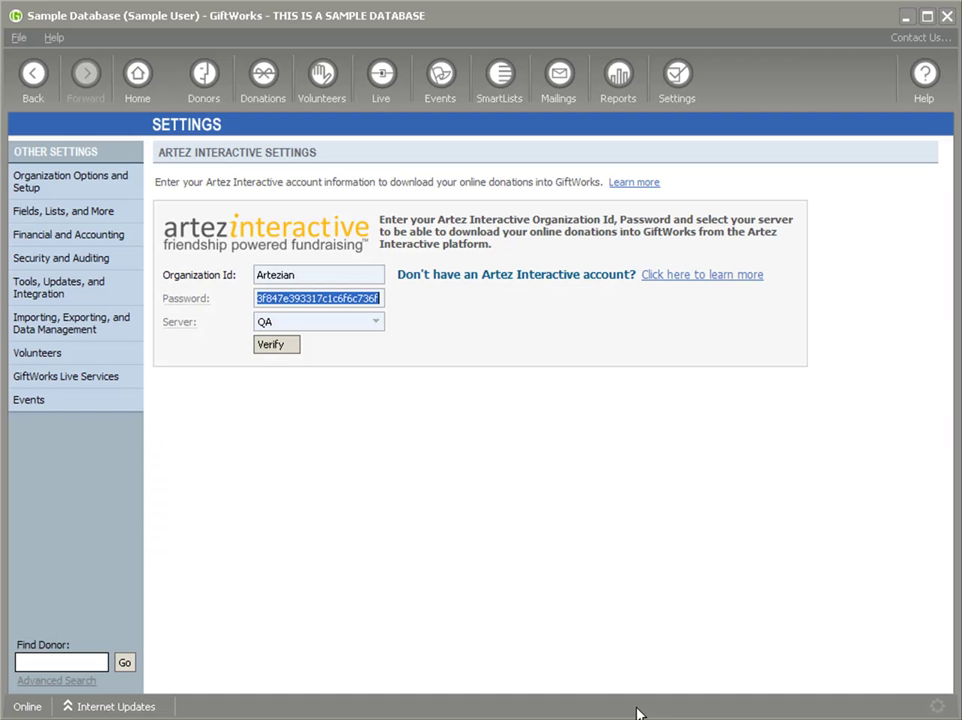
{"action": "left_click", "coordinate": [636, 712]}
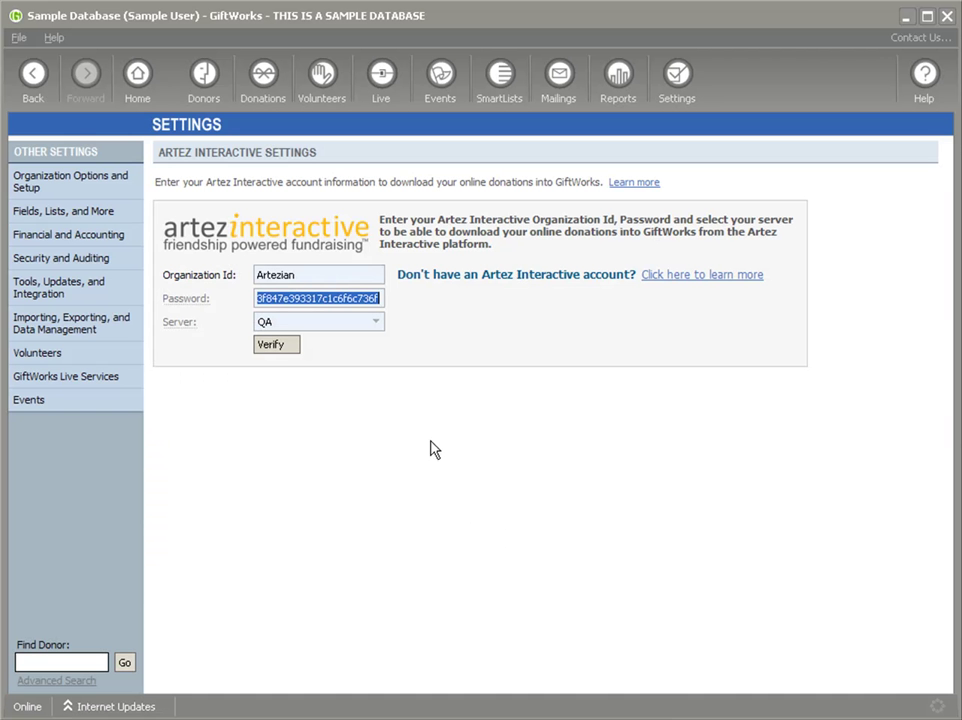
{"action": "left_click", "coordinate": [370, 331]}
{"action": "left_click", "coordinate": [372, 336]}
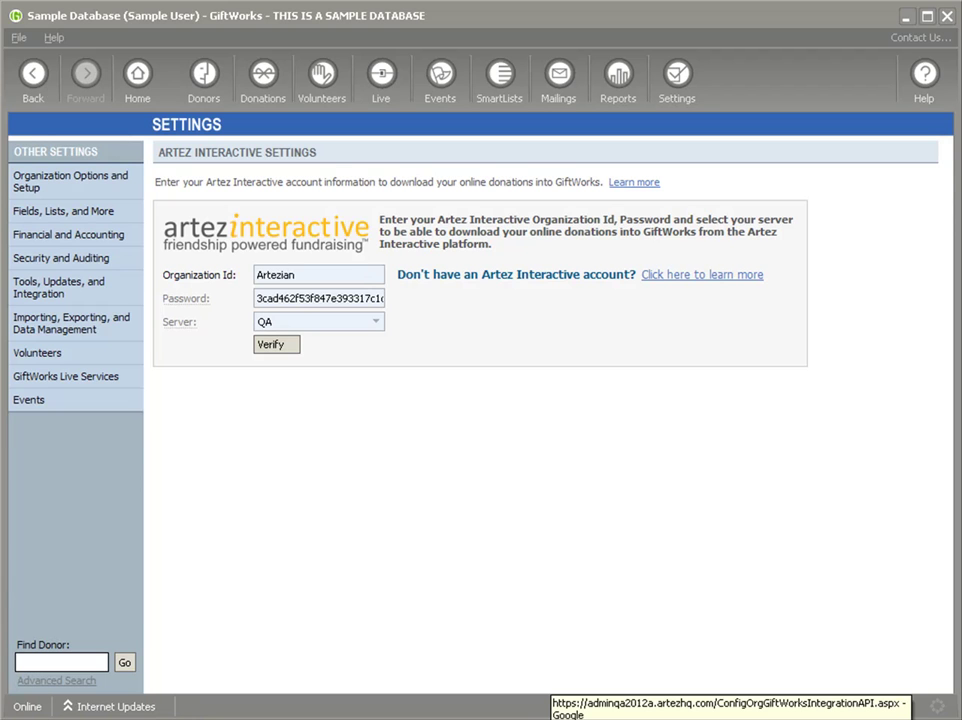
{"action": "left_click", "coordinate": [728, 716]}
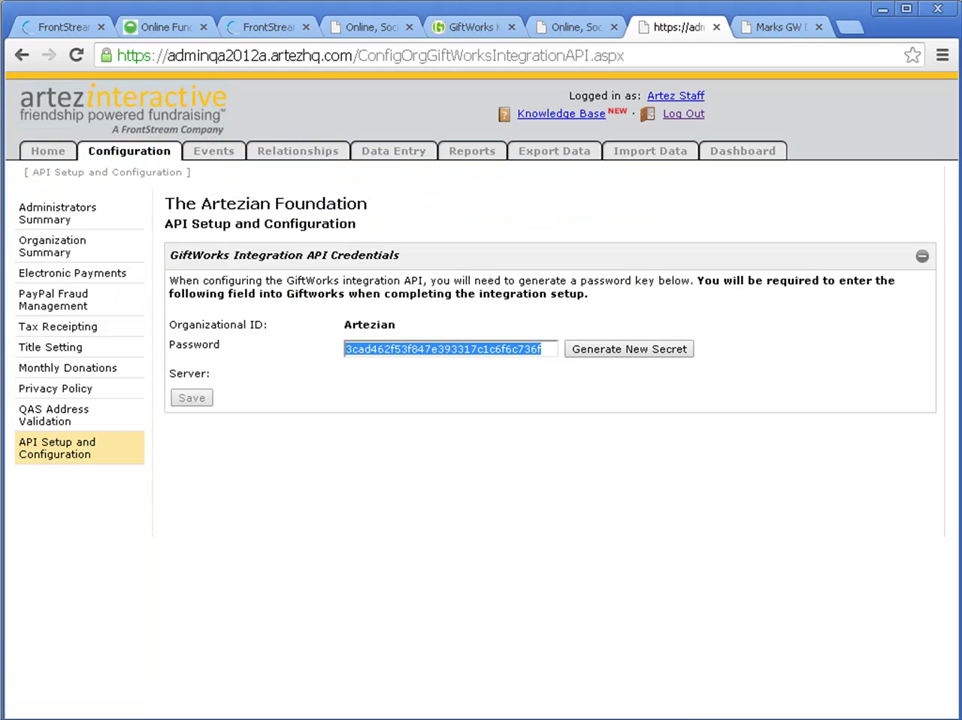
{"action": "key", "text": "alt+Tab"}
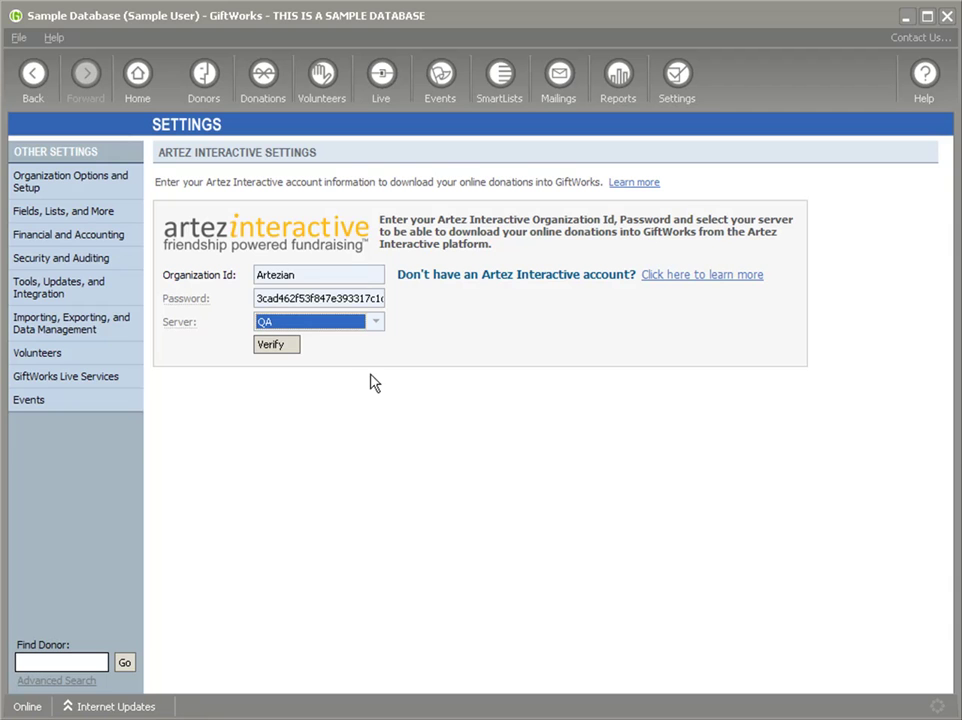
{"action": "left_click", "coordinate": [271, 344]}
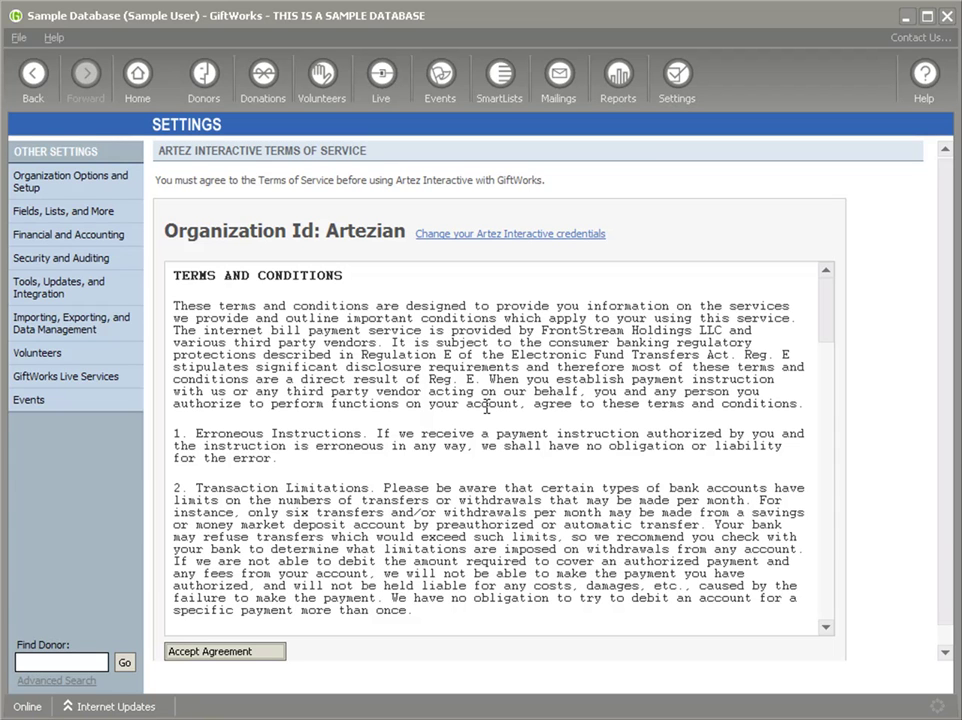
{"action": "left_click", "coordinate": [238, 651]}
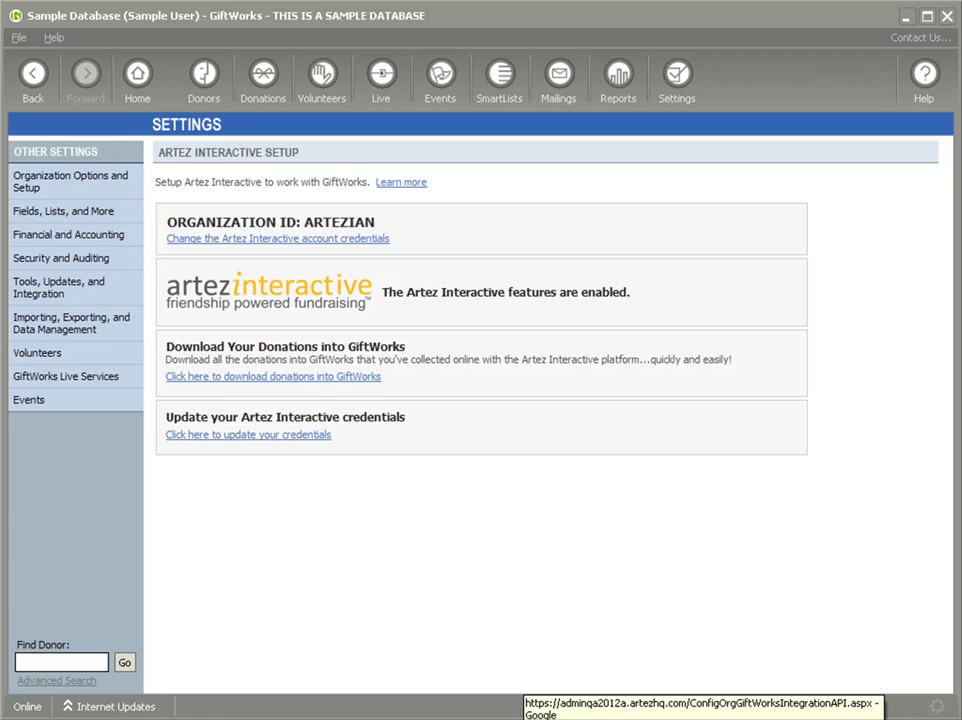
Open the Artez donation form in Chrome, review the prefilled donor and payment details, and submit the $1.00 personal donation
{"action": "left_click", "coordinate": [530, 716]}
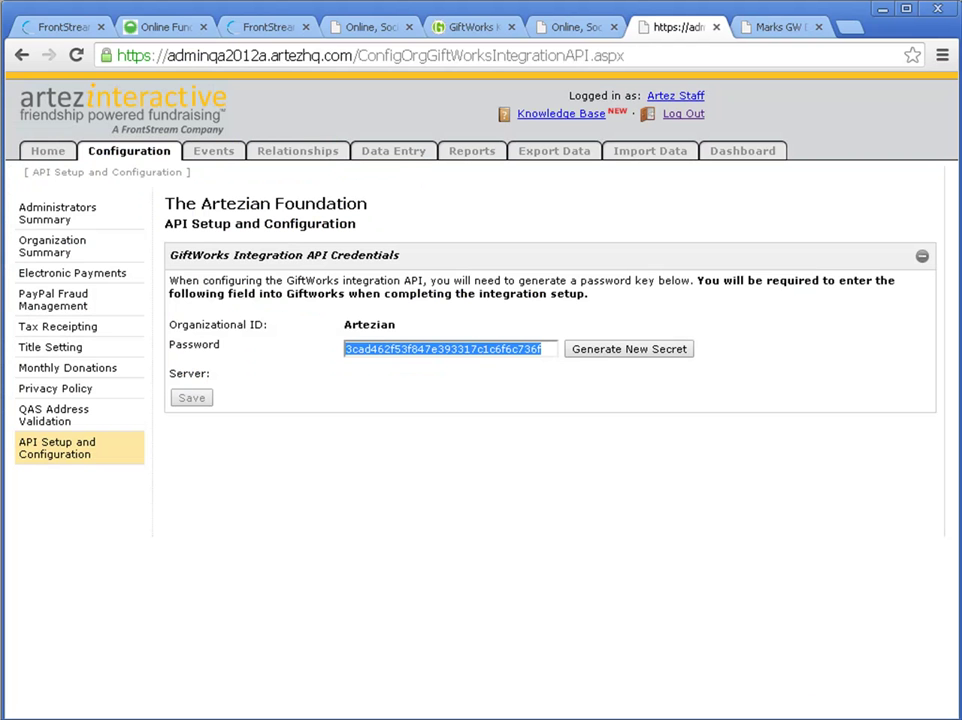
{"action": "left_click", "coordinate": [770, 36]}
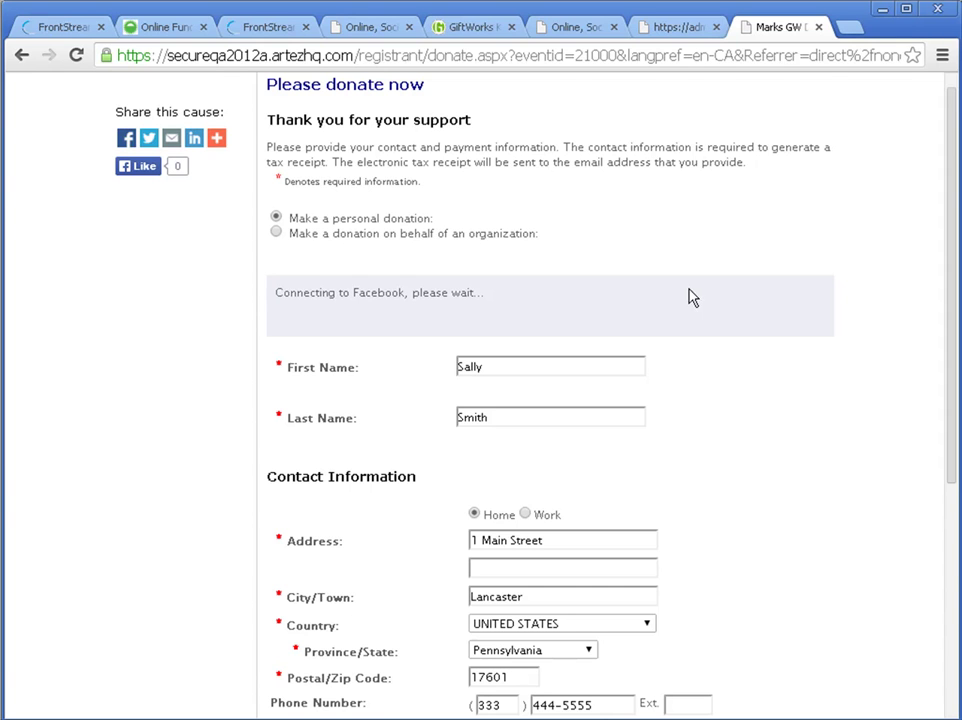
{"action": "scroll", "coordinate": [736, 507], "scroll_direction": "down", "scroll_amount": 1}
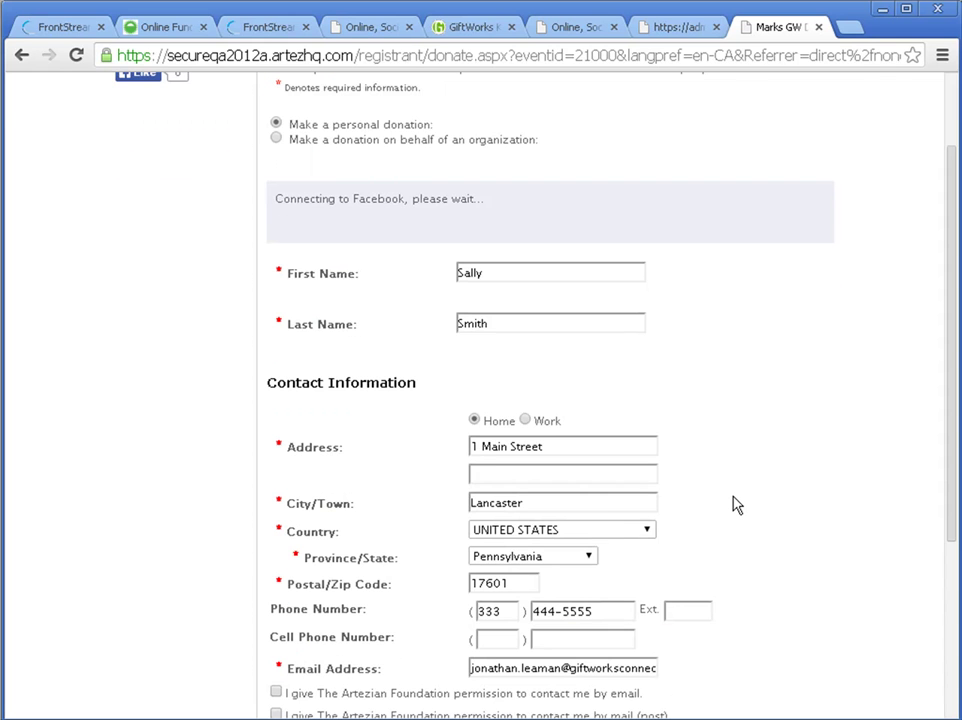
{"action": "scroll", "coordinate": [755, 507], "scroll_direction": "down", "scroll_amount": 1}
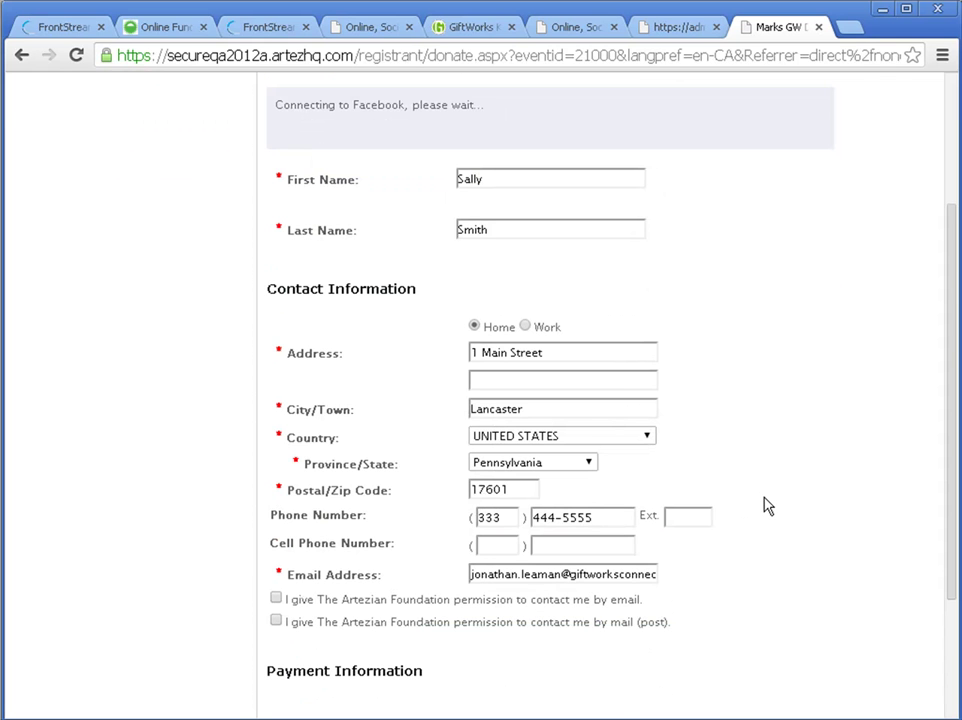
{"action": "scroll", "coordinate": [762, 505], "scroll_direction": "down", "scroll_amount": 2}
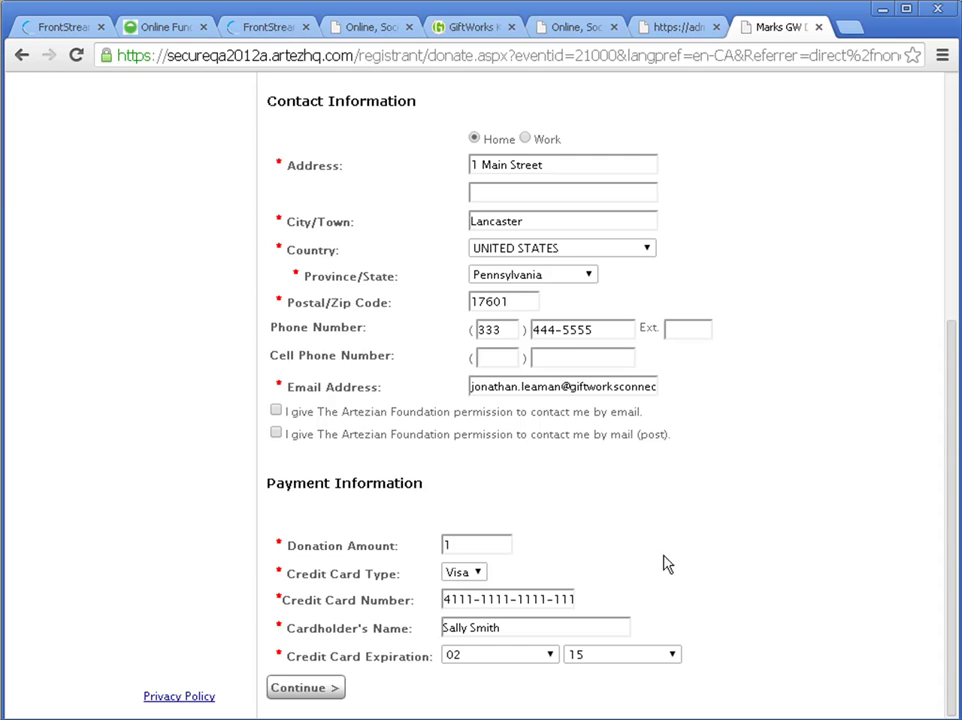
{"action": "left_click", "coordinate": [302, 690]}
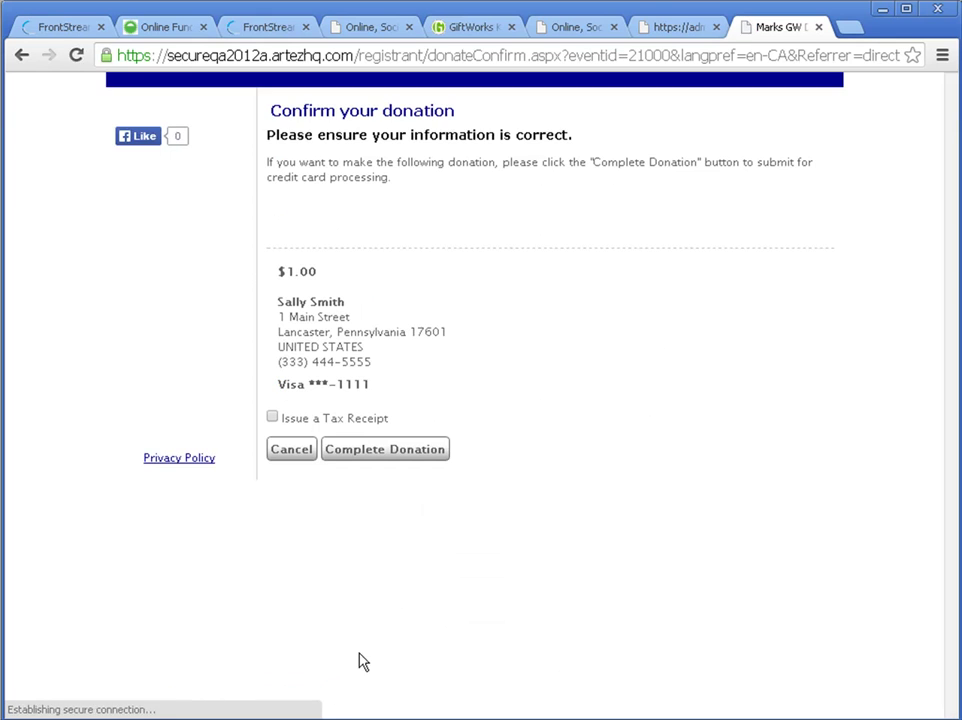
{"action": "left_click", "coordinate": [362, 452]}
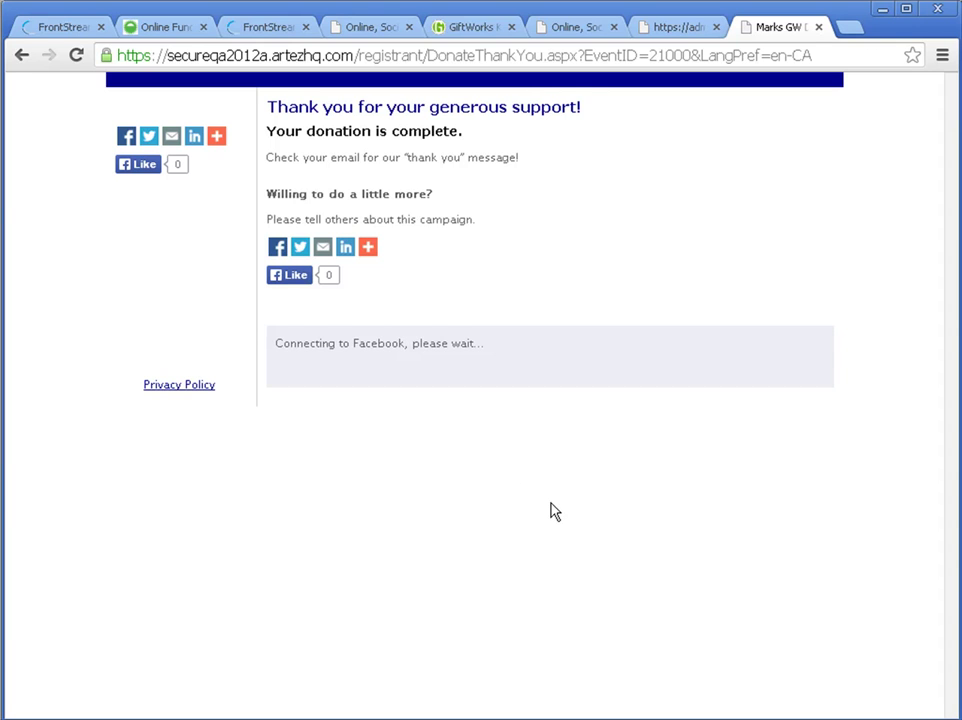
Switch to GiftWorks, start the Artez Interactive donation download and leave only the first $1.00 transaction selected for download
{"action": "left_click", "coordinate": [660, 719]}
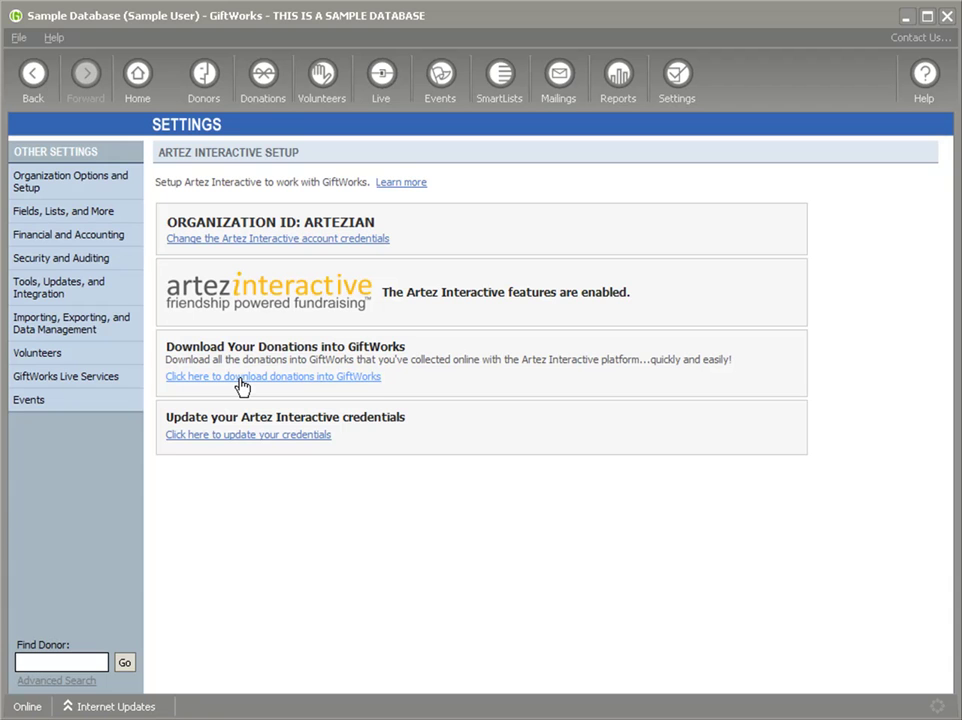
{"action": "left_click", "coordinate": [260, 108]}
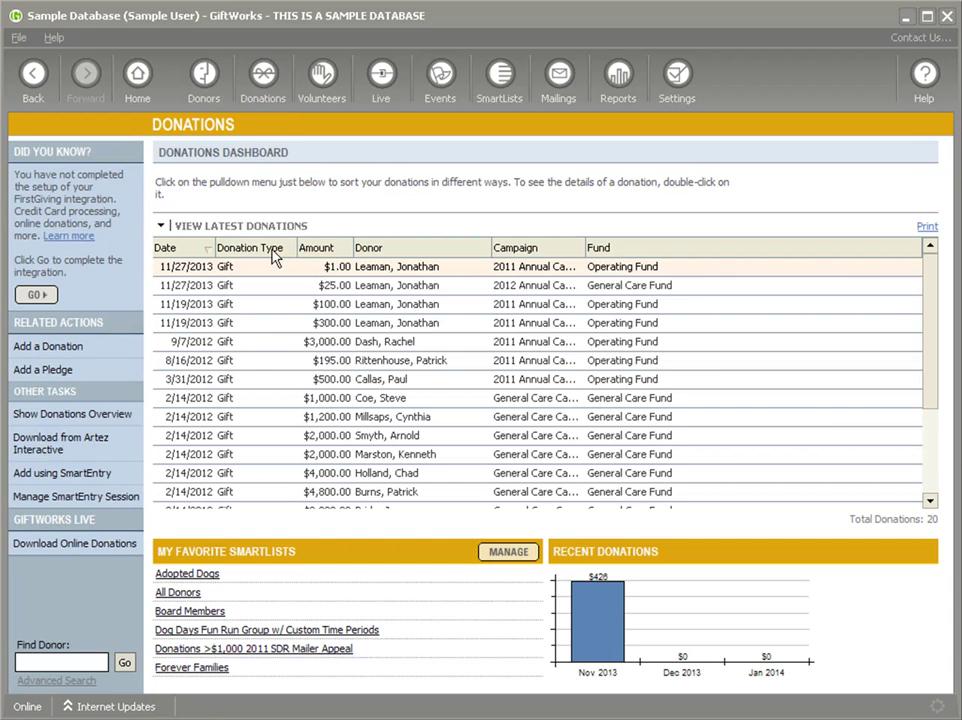
{"action": "left_click", "coordinate": [58, 450]}
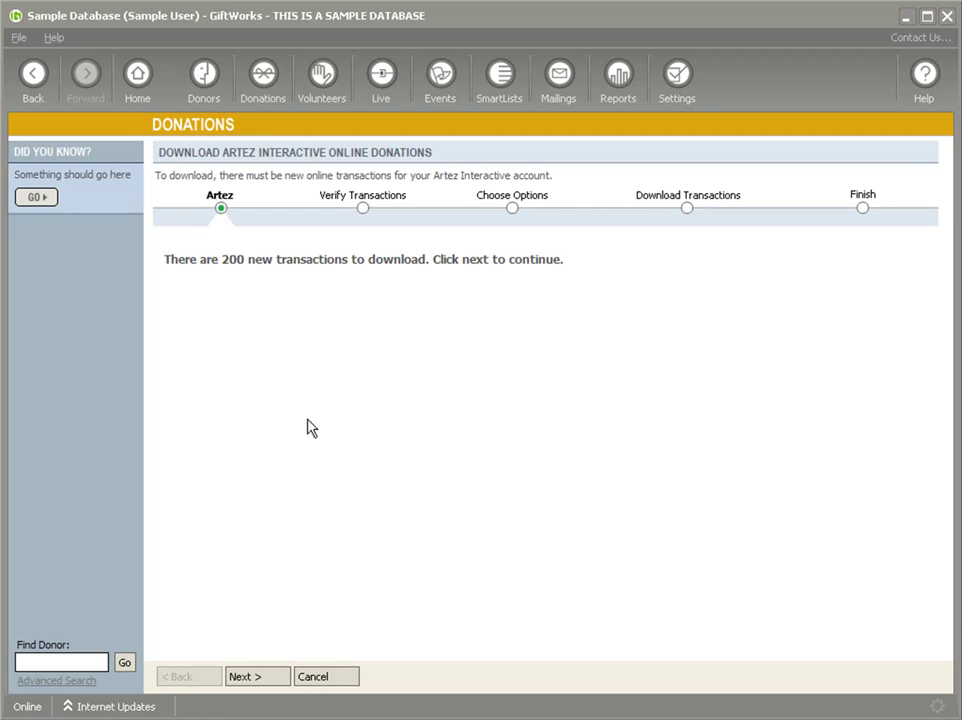
{"action": "left_click", "coordinate": [251, 677]}
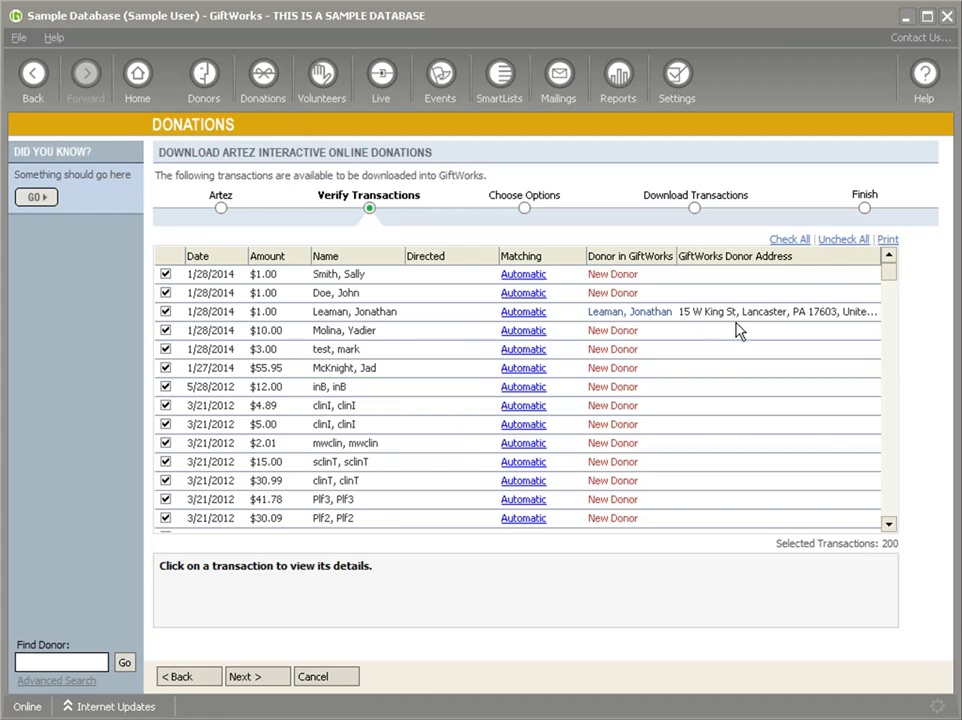
{"action": "left_click", "coordinate": [840, 241]}
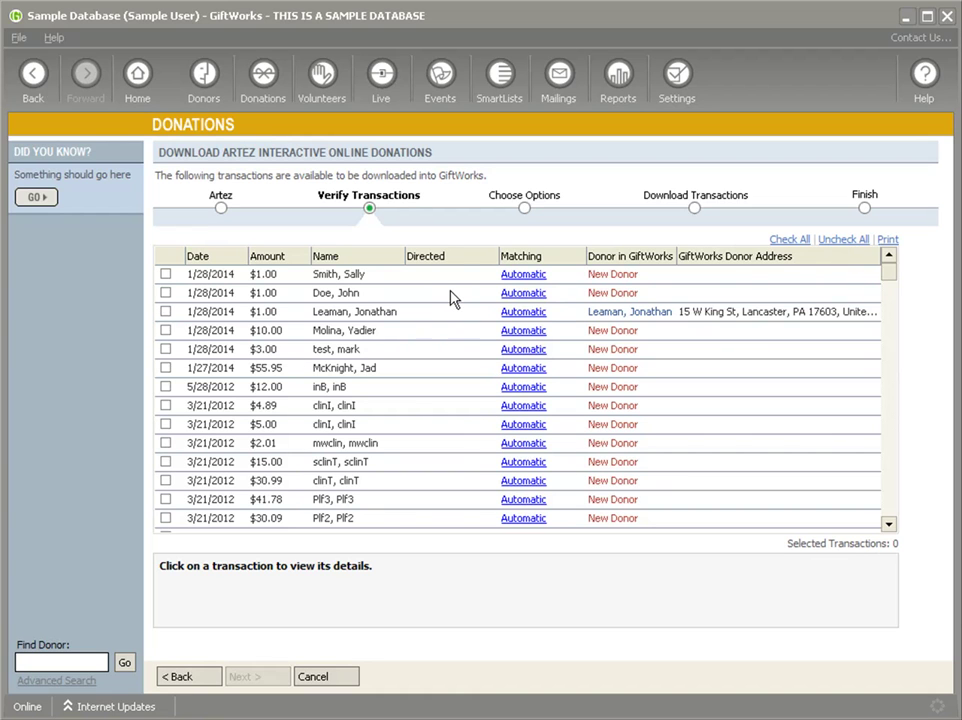
{"action": "left_click", "coordinate": [166, 274]}
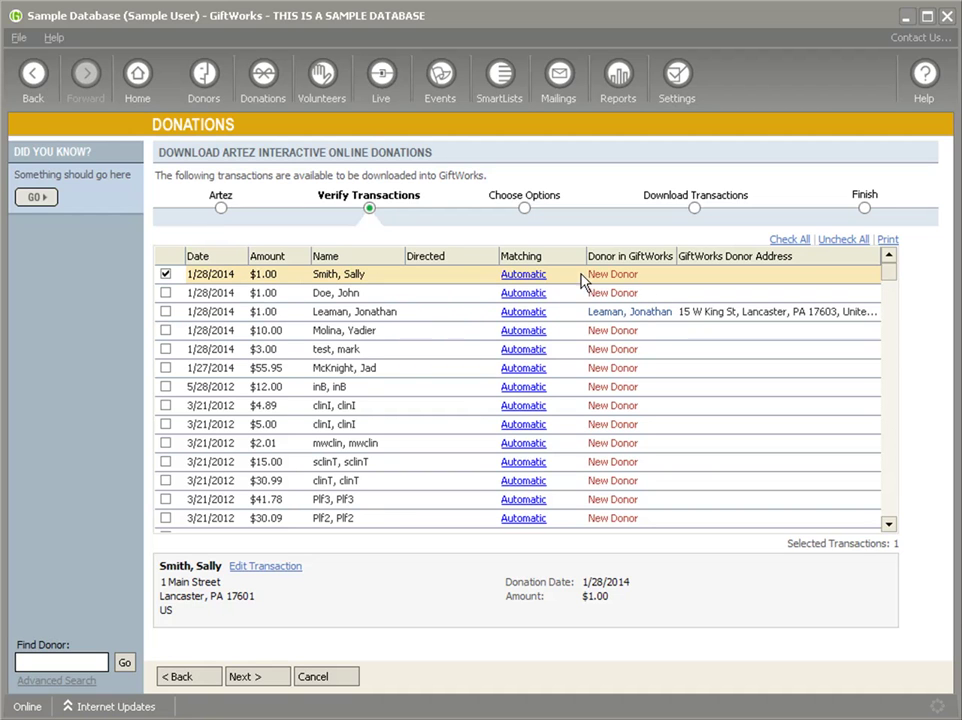
Review the selected transaction's contact, billing and donation details in the transaction editor and save it without changing anything
{"action": "left_click", "coordinate": [262, 570]}
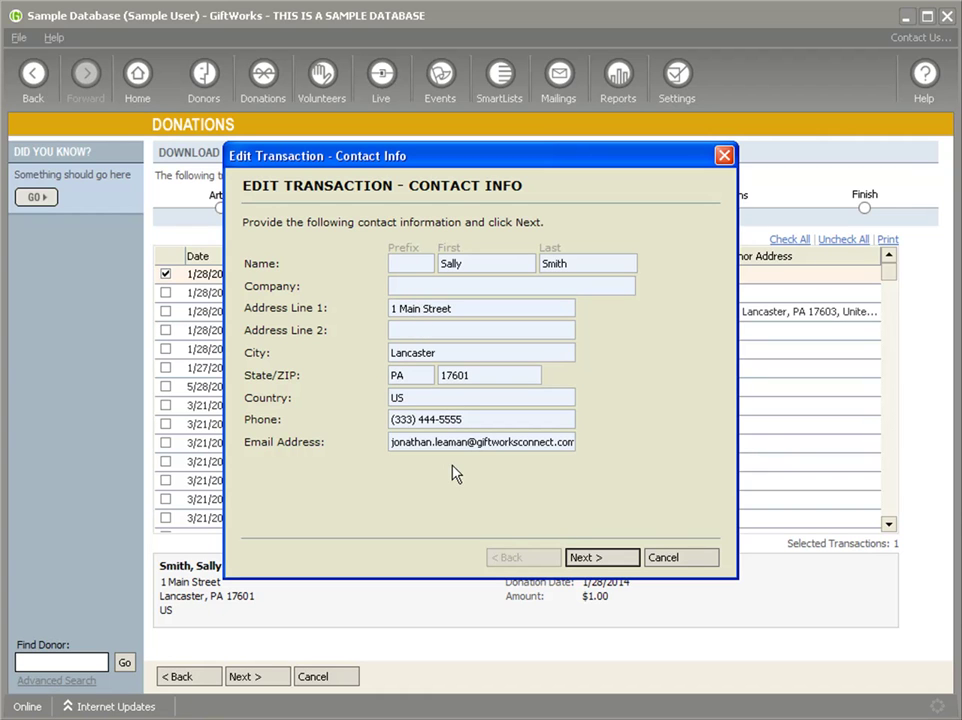
{"action": "left_click", "coordinate": [588, 557]}
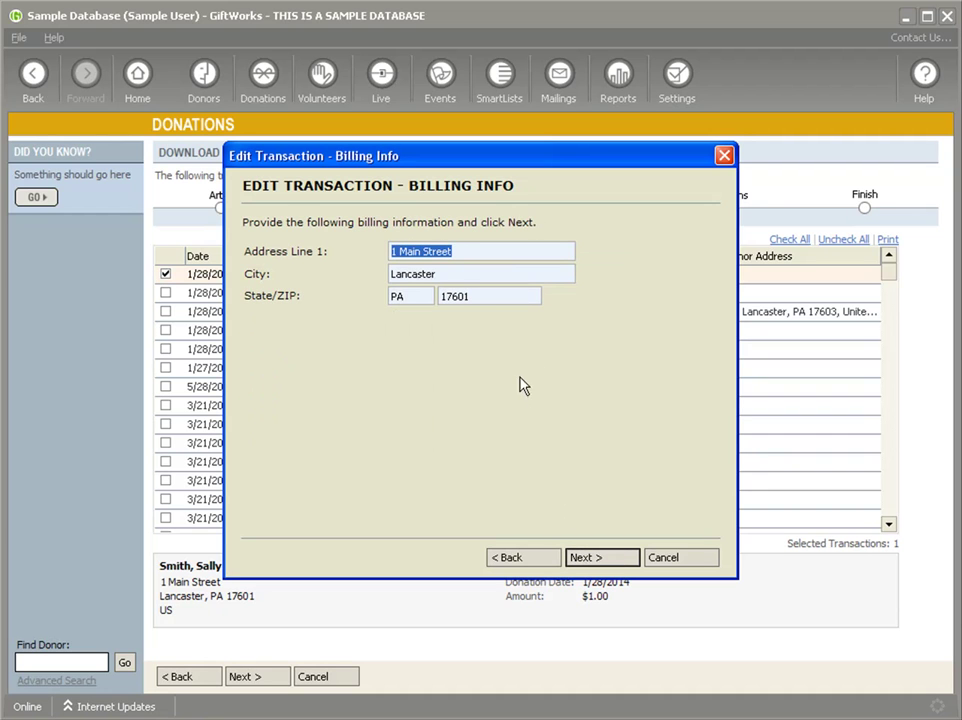
{"action": "left_click", "coordinate": [597, 560]}
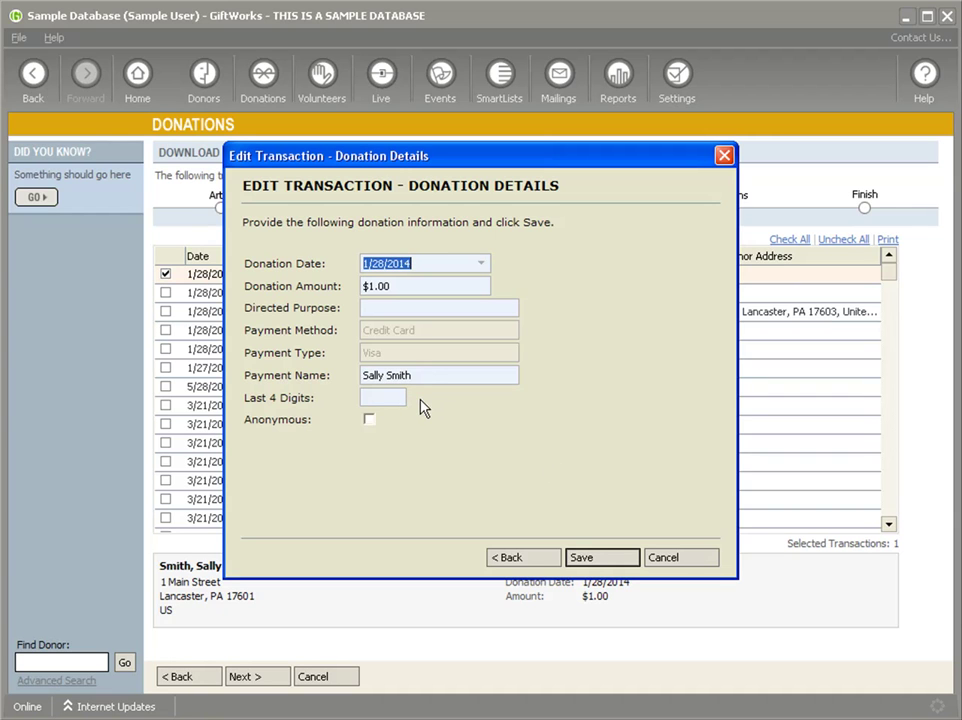
{"action": "left_click", "coordinate": [526, 568]}
{"action": "left_click", "coordinate": [610, 565]}
{"action": "left_click", "coordinate": [617, 563]}
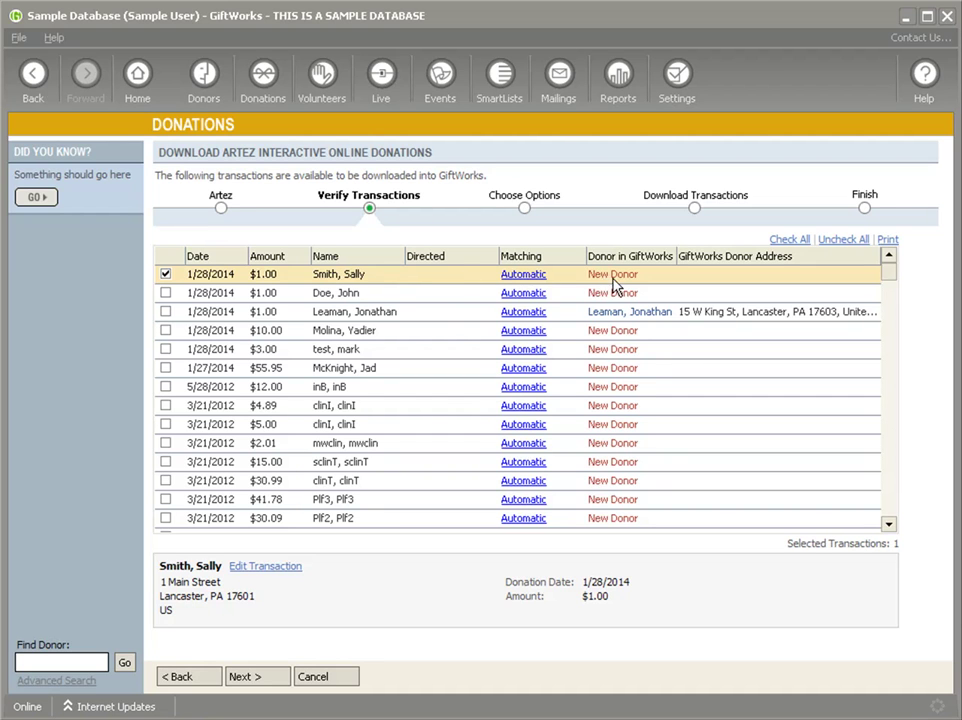
Match the first transaction to an existing donor found by searching for "sa", and return its matching to Let GiftWorks Decide
{"action": "left_click", "coordinate": [524, 276]}
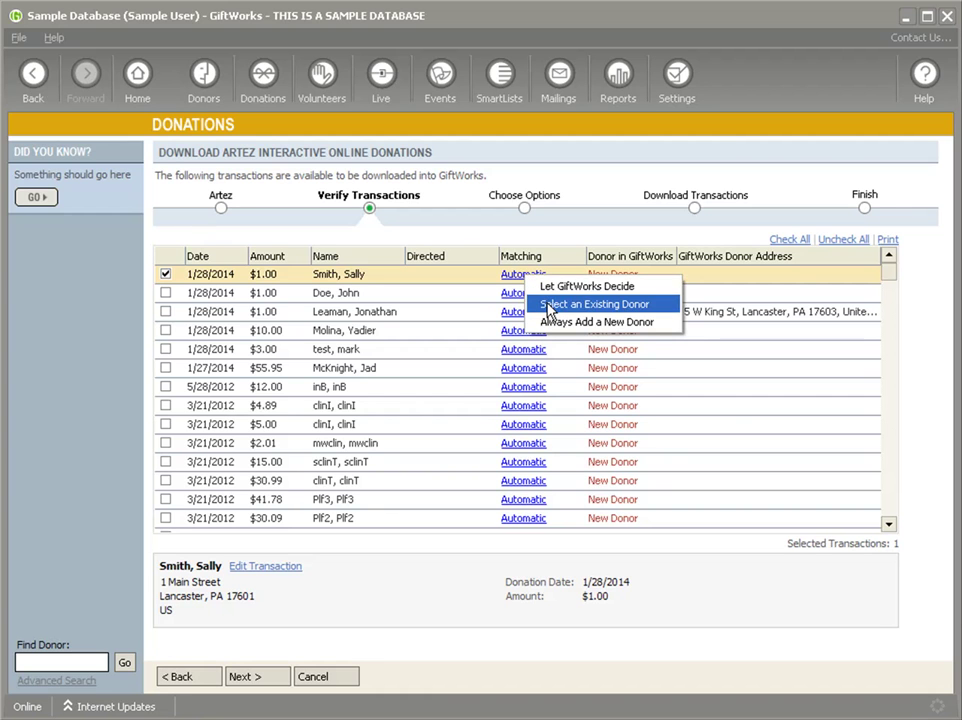
{"action": "left_click", "coordinate": [548, 305]}
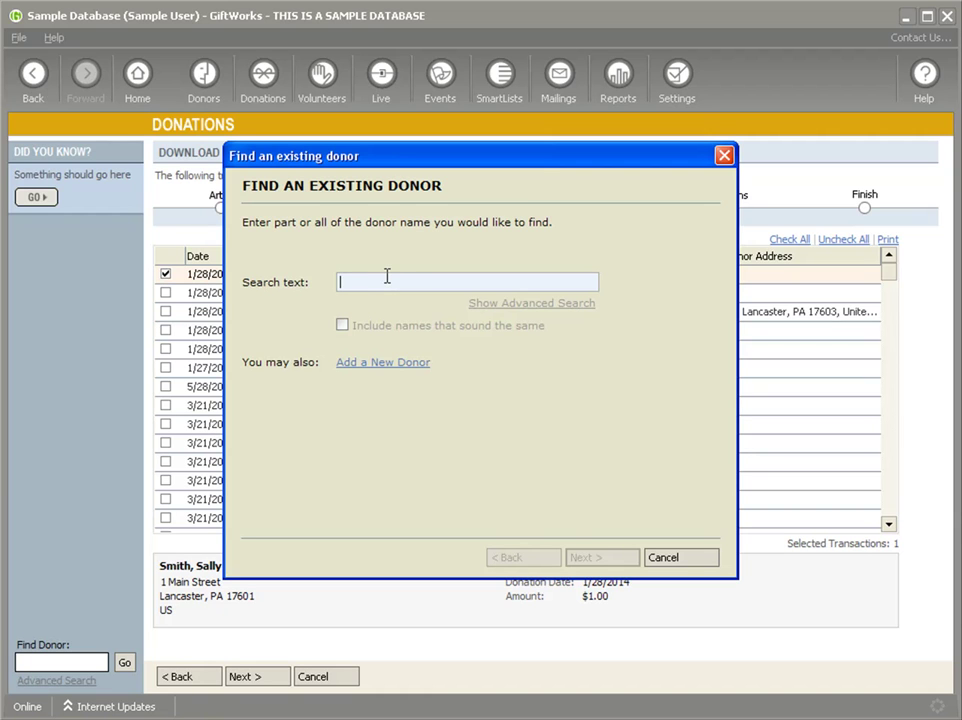
{"action": "type", "text": "sa"}
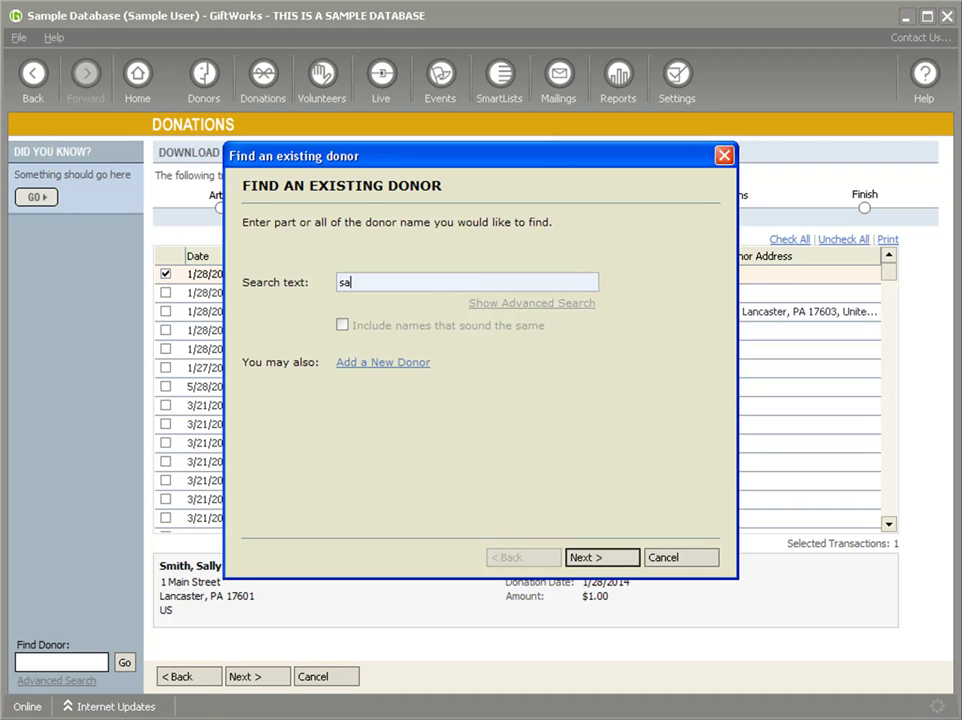
{"action": "key", "text": "Return"}
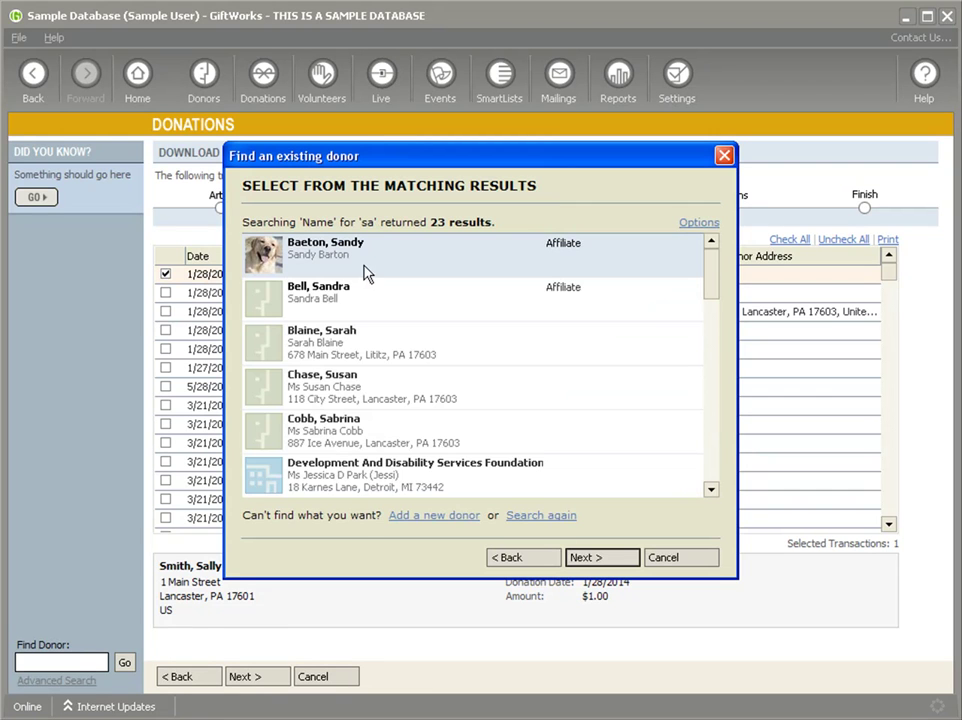
{"action": "double_click", "coordinate": [316, 345]}
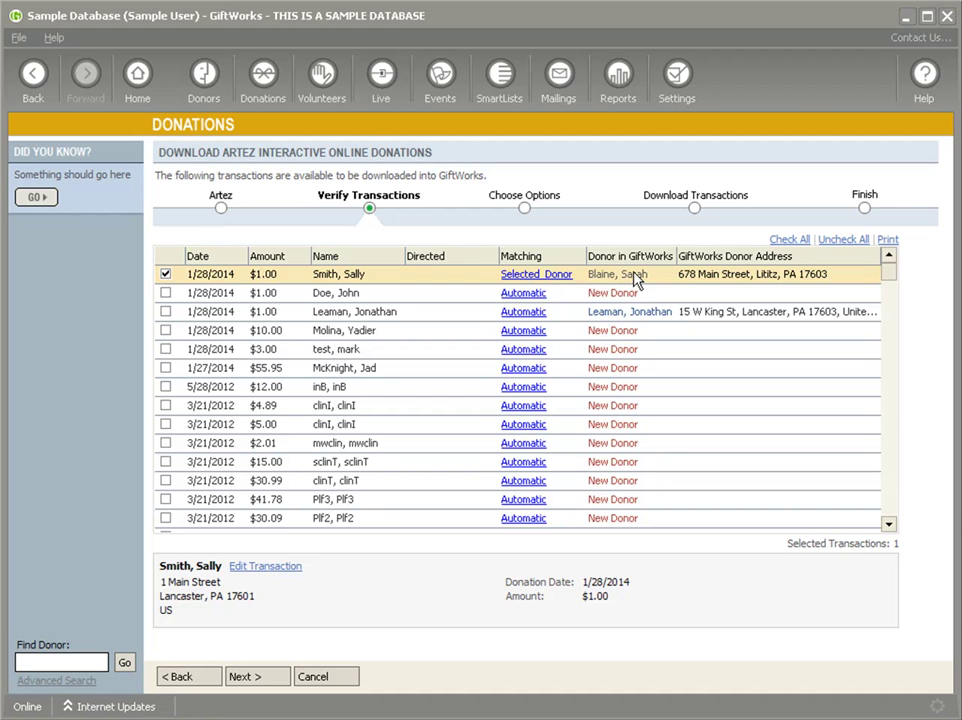
{"action": "left_click", "coordinate": [528, 280]}
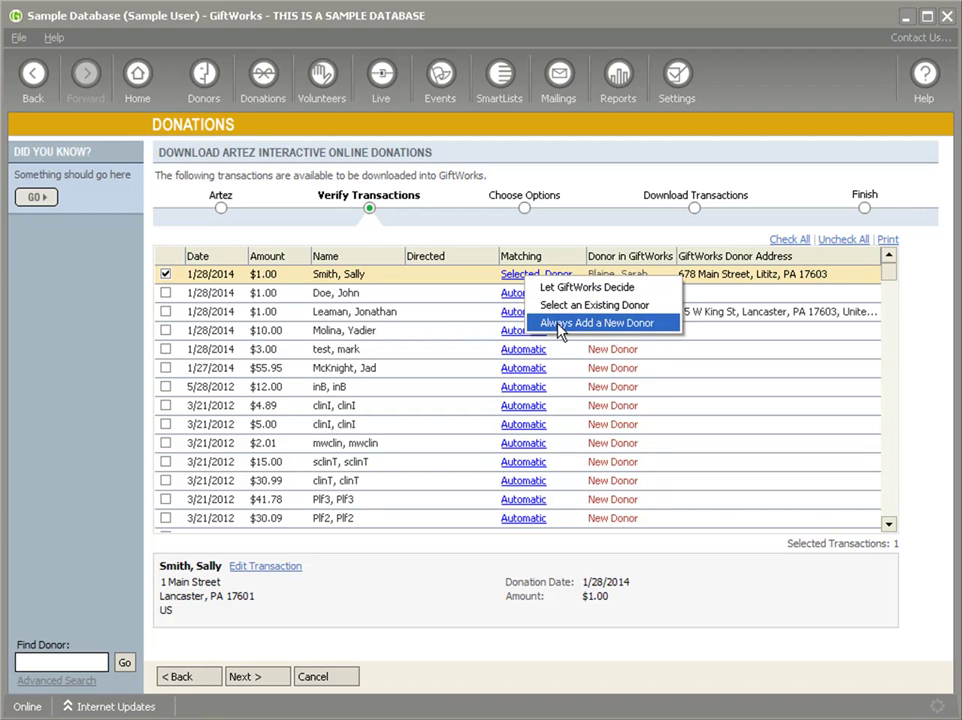
{"action": "left_click", "coordinate": [562, 288]}
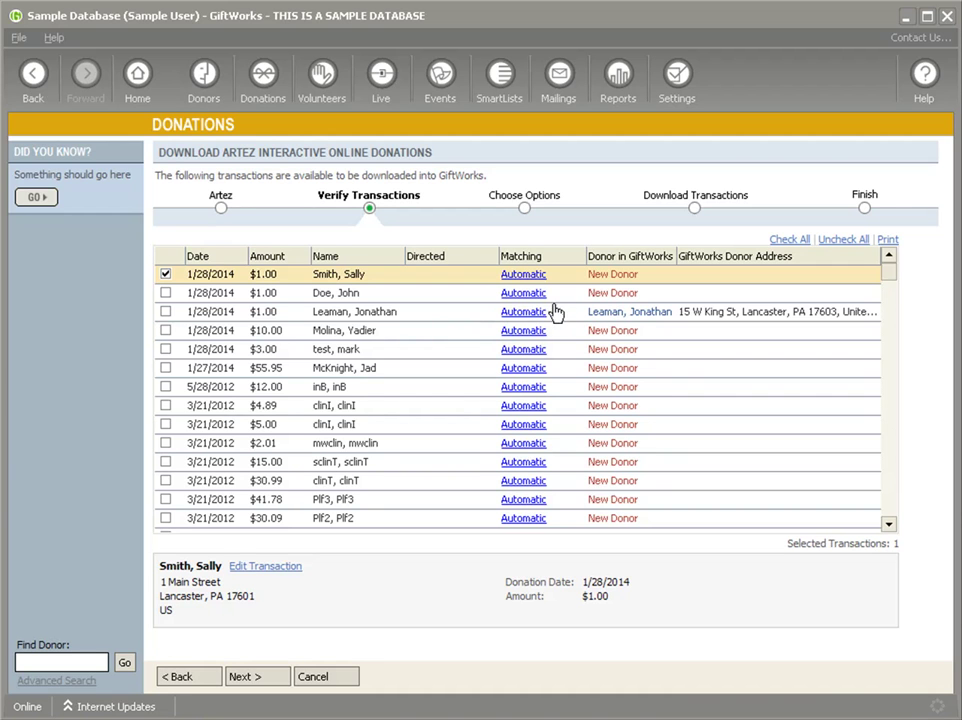
Set the third transaction's matching to Always Add a New Donor and return it to Let GiftWorks Decide
{"action": "left_click", "coordinate": [524, 313]}
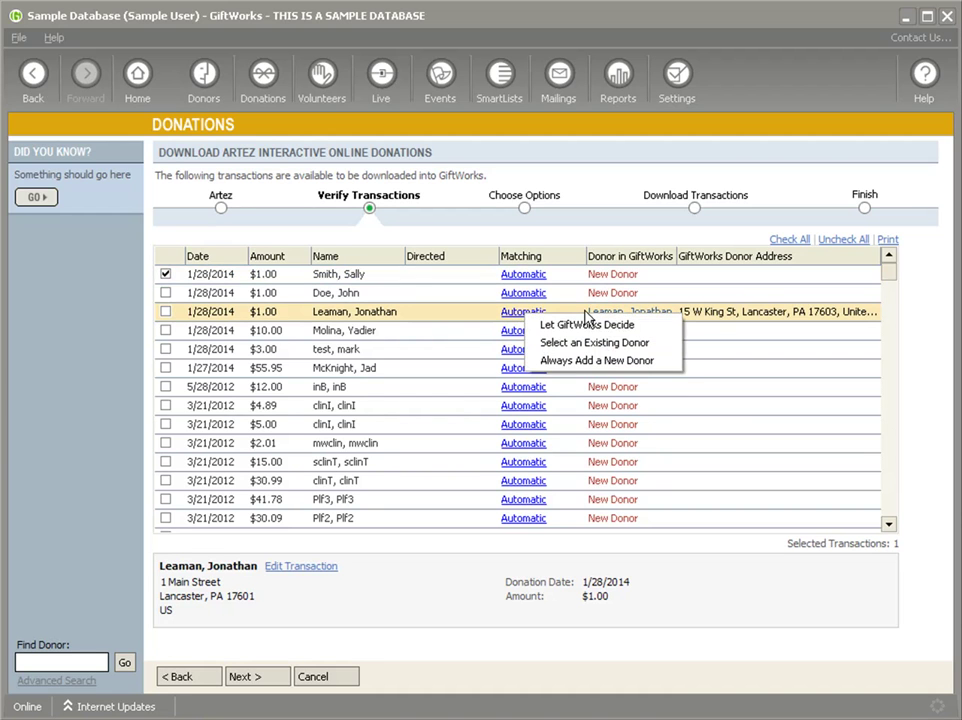
{"action": "left_click", "coordinate": [580, 362]}
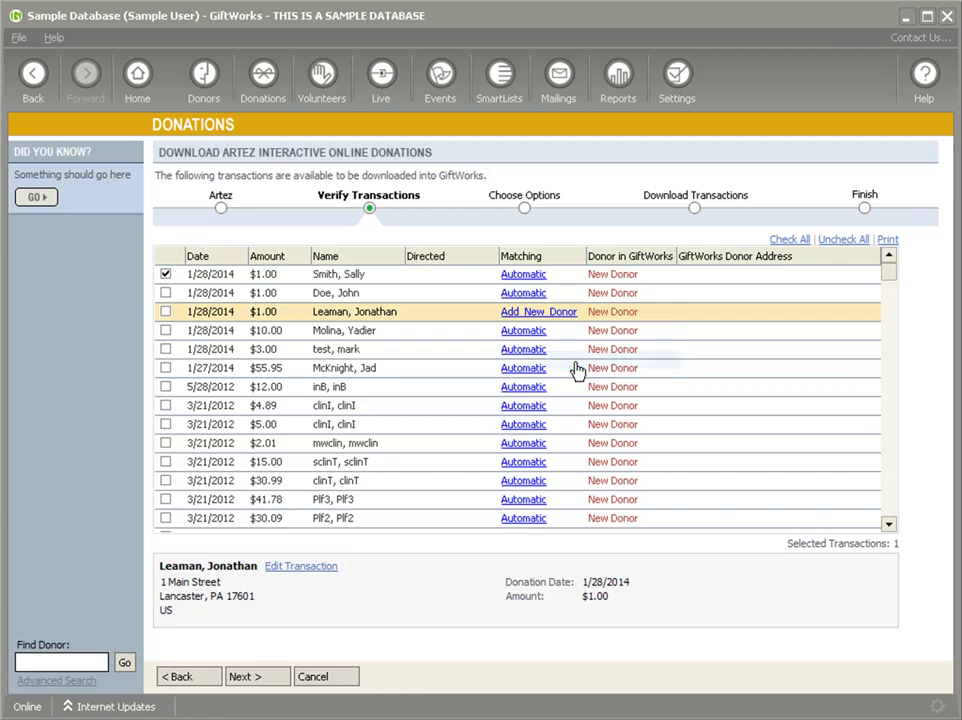
{"action": "left_click", "coordinate": [555, 314]}
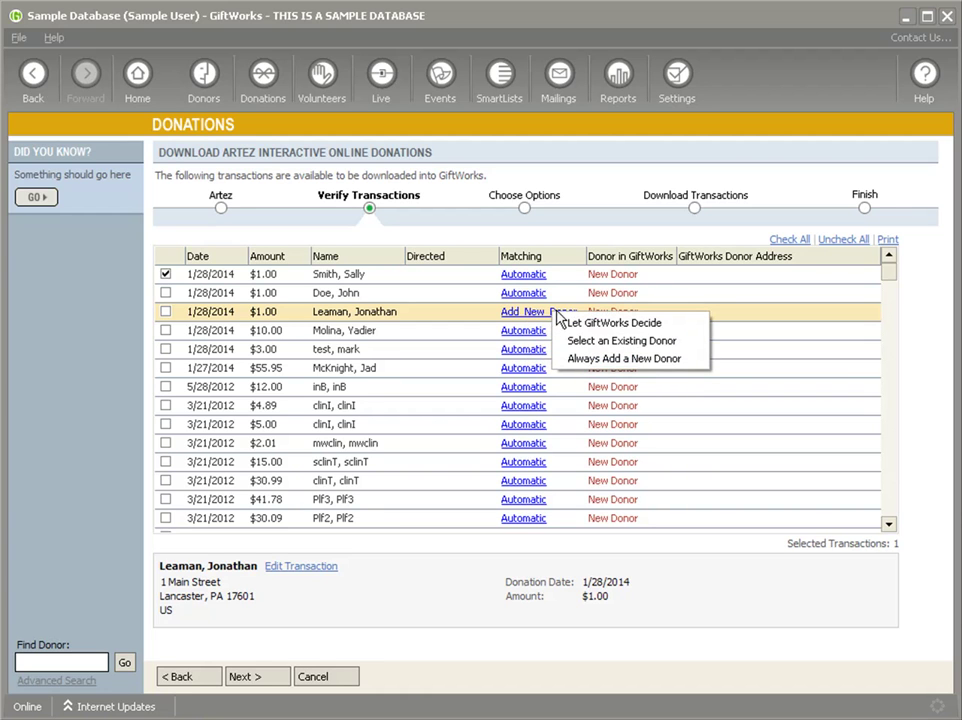
{"action": "left_click", "coordinate": [576, 324]}
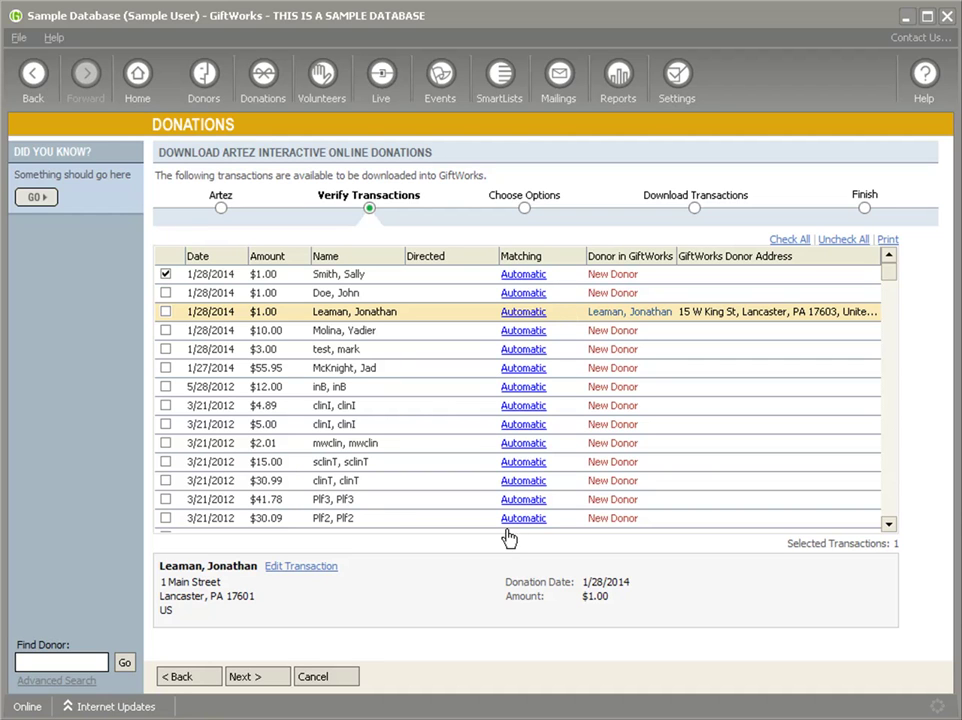
Set the download options to Membership Fund, 2011 Annual Campaign, the Community Outreach appeal and the Welcome Letters mailing list
{"action": "left_click", "coordinate": [256, 677]}
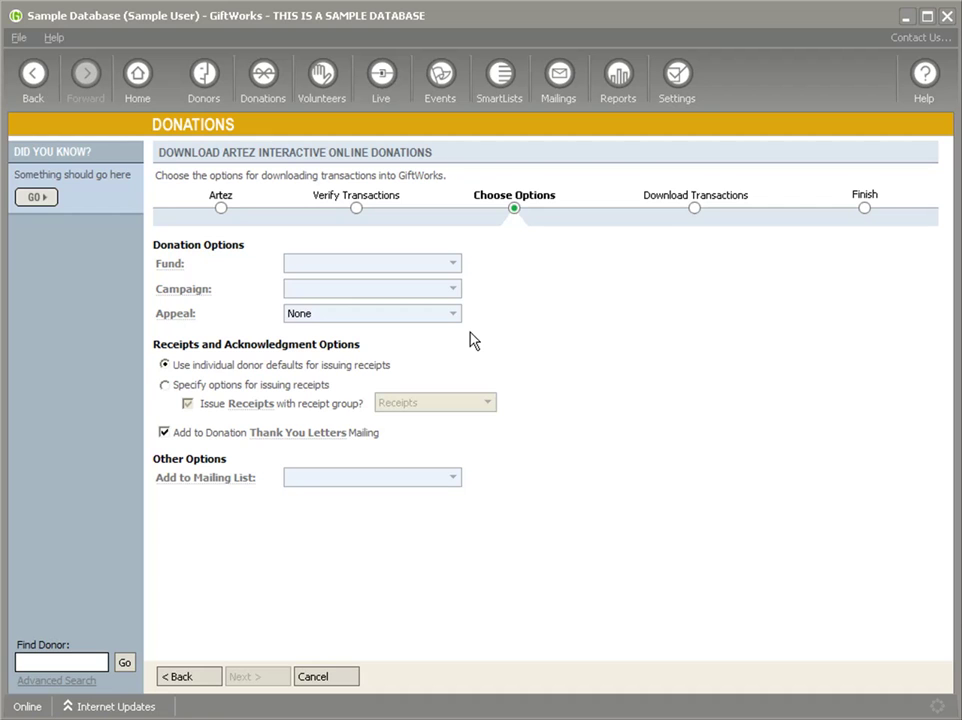
{"action": "left_click", "coordinate": [453, 263]}
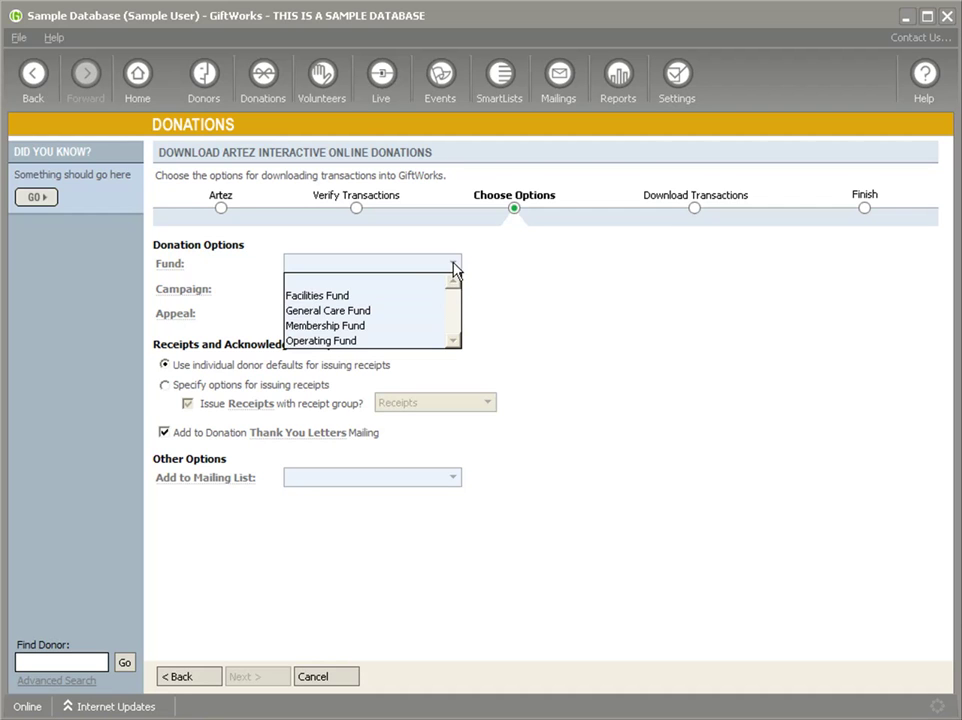
{"action": "left_click", "coordinate": [357, 325]}
{"action": "left_click", "coordinate": [449, 290]}
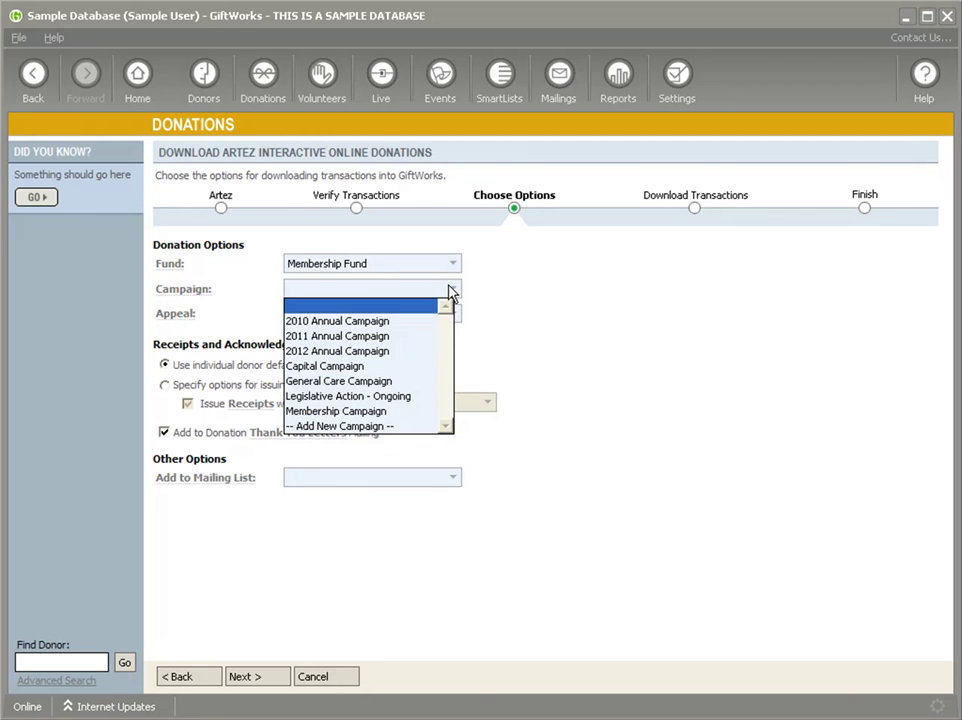
{"action": "left_click", "coordinate": [376, 337]}
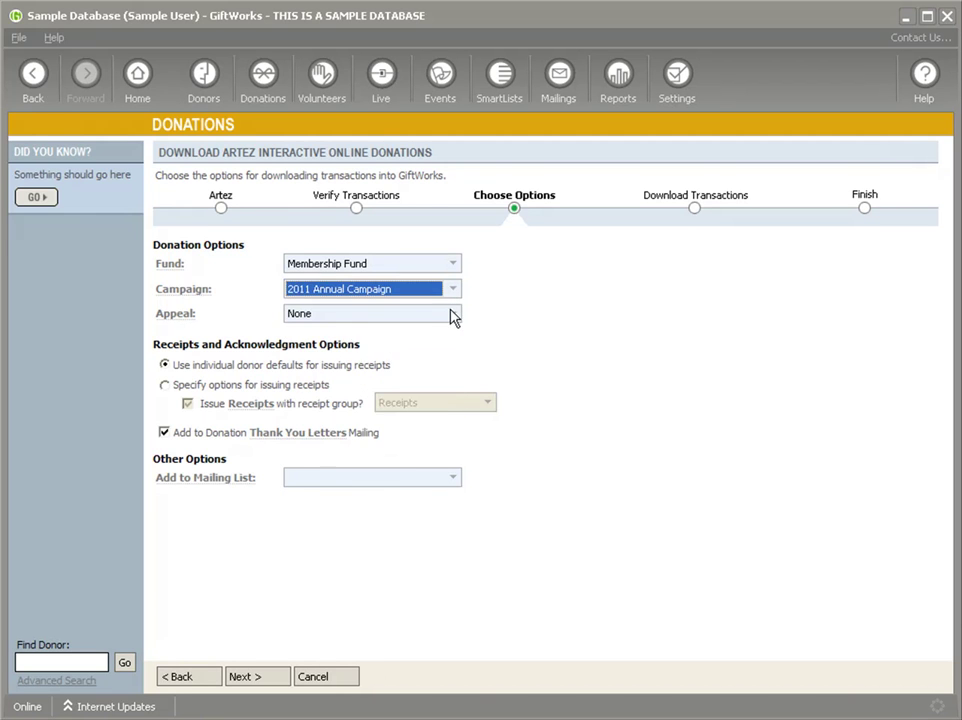
{"action": "left_click", "coordinate": [452, 314]}
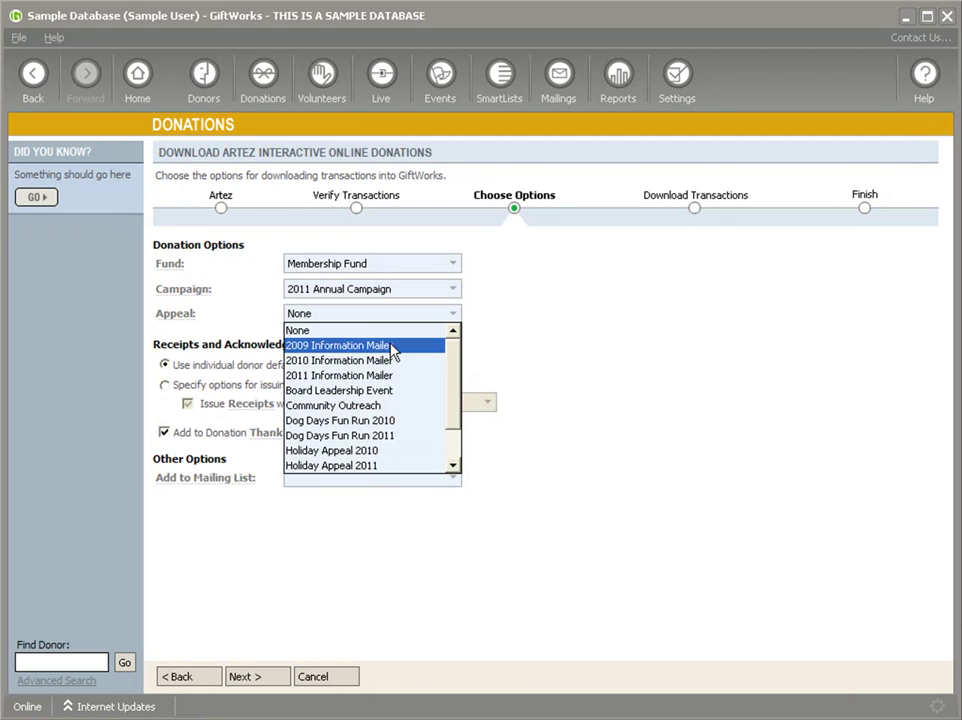
{"action": "left_click", "coordinate": [336, 407]}
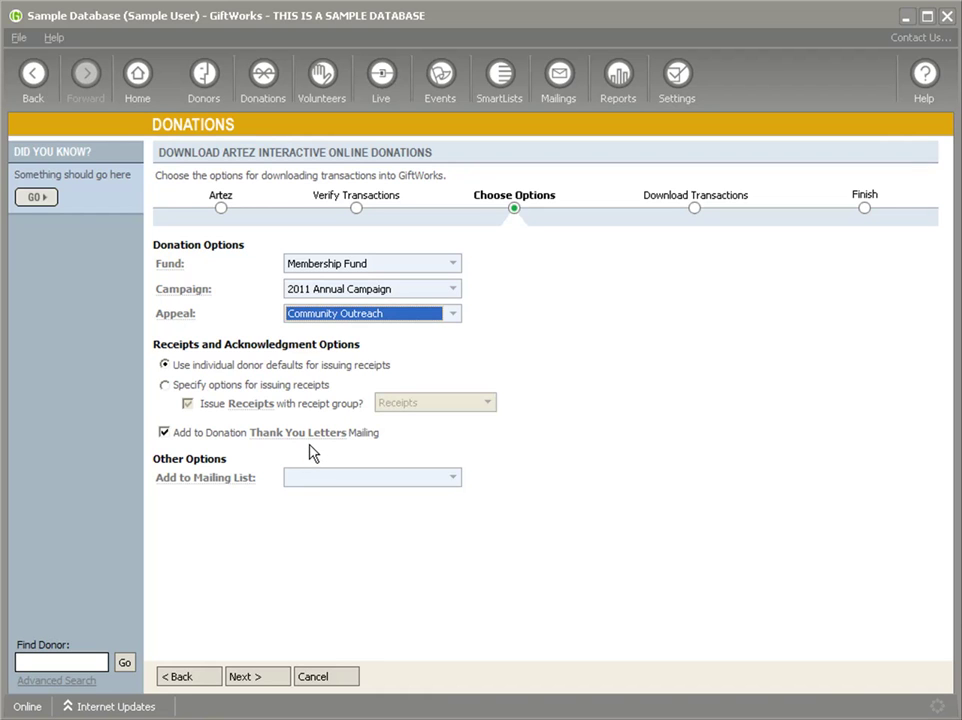
{"action": "left_click", "coordinate": [451, 481]}
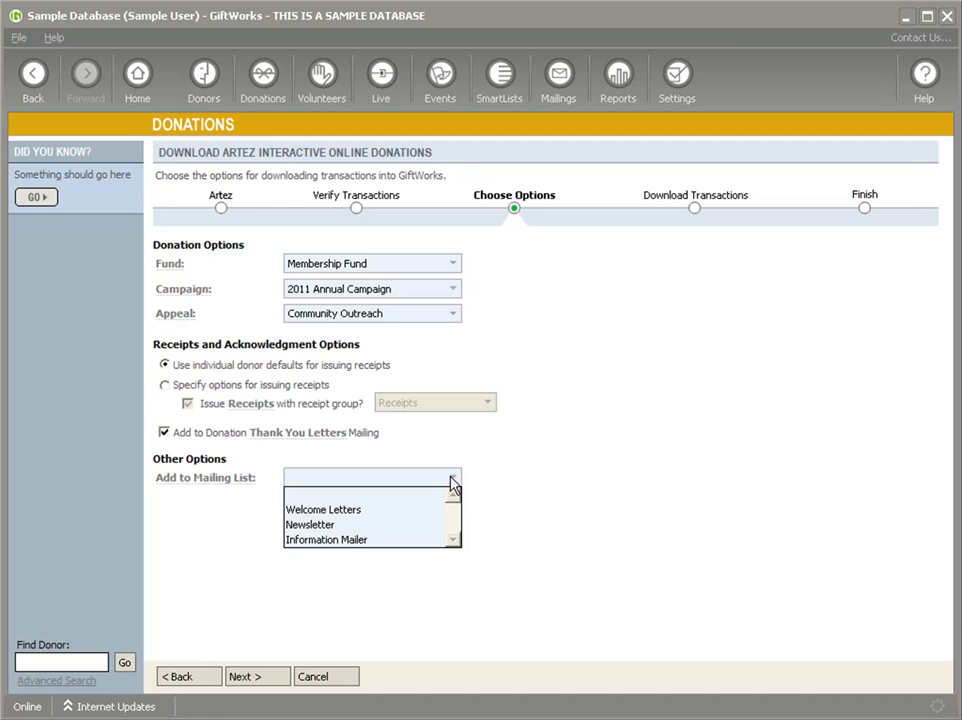
{"action": "left_click", "coordinate": [383, 512]}
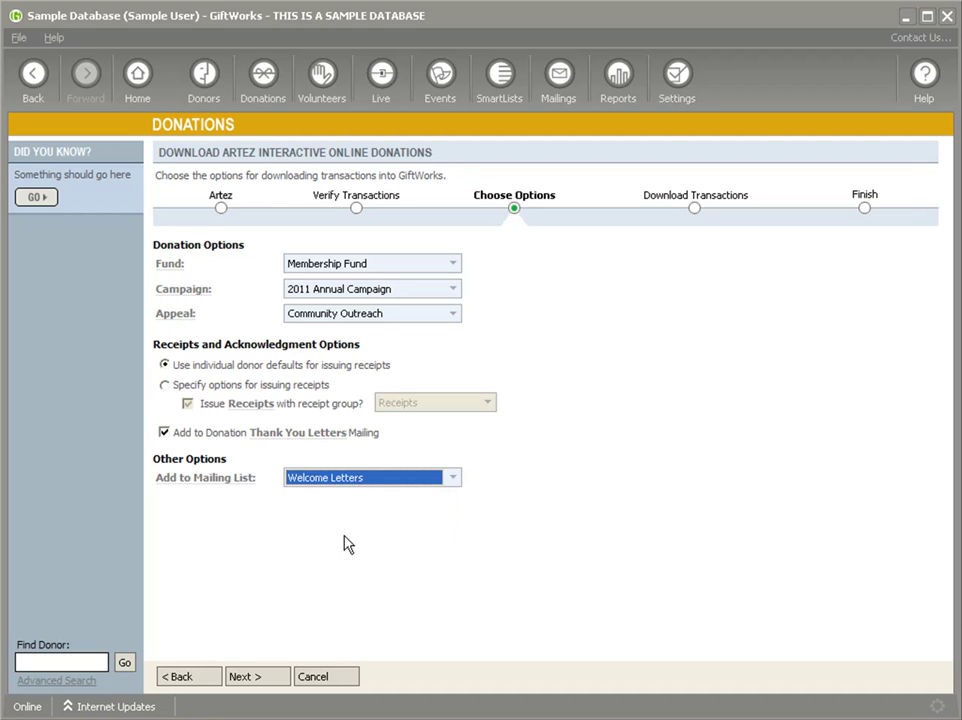
Download the selected $1.00 transaction into GiftWorks and continue to the downloaded transaction summary
{"action": "left_click", "coordinate": [256, 678]}
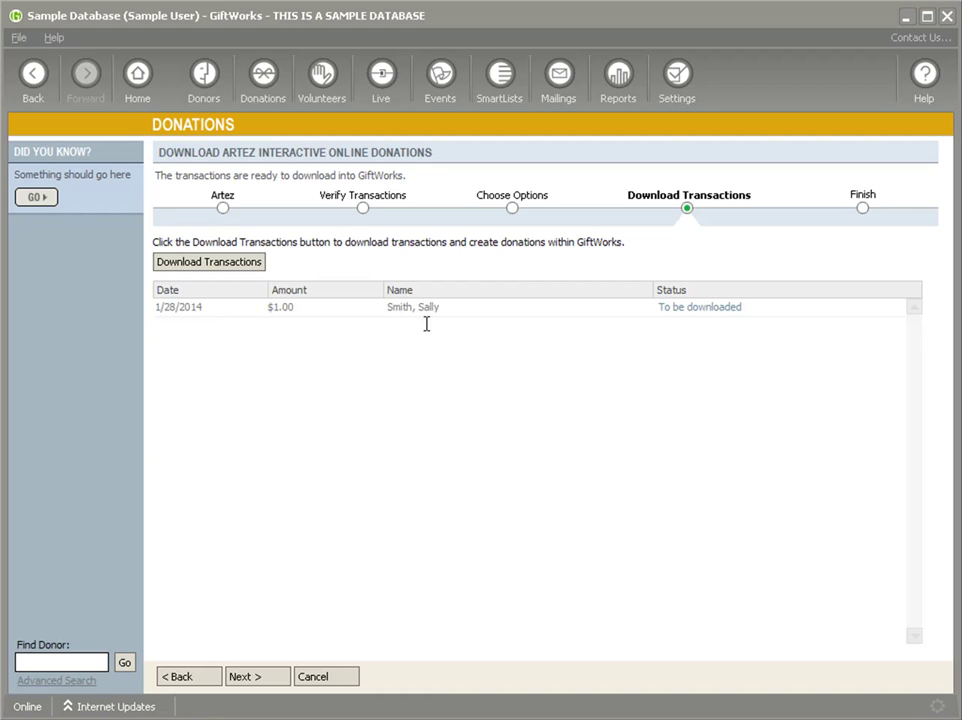
{"action": "left_click", "coordinate": [213, 264]}
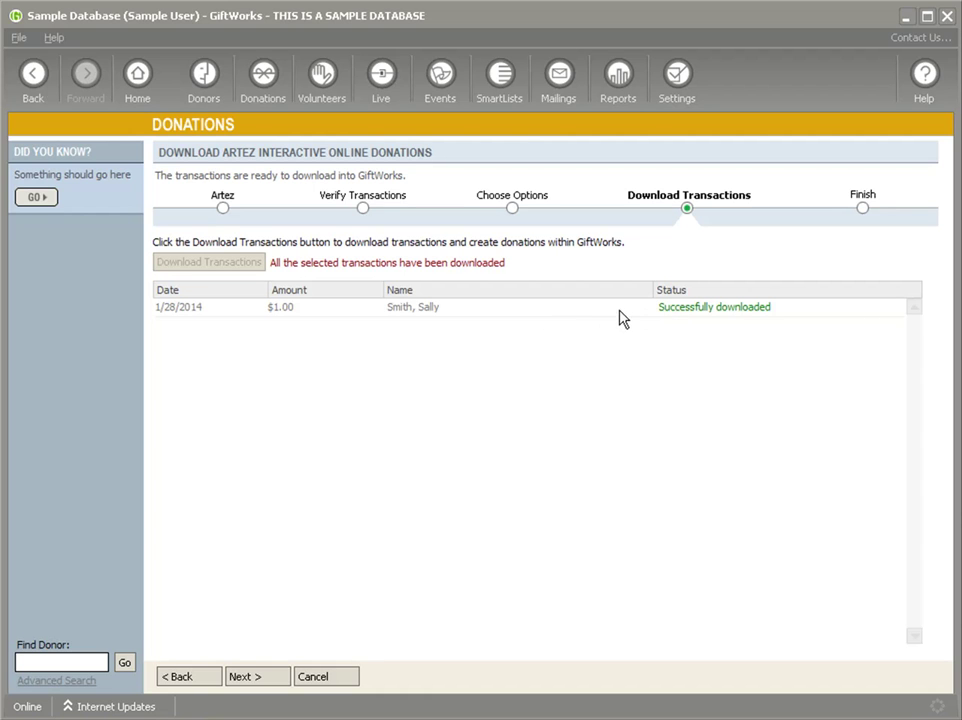
{"action": "left_click", "coordinate": [258, 679]}
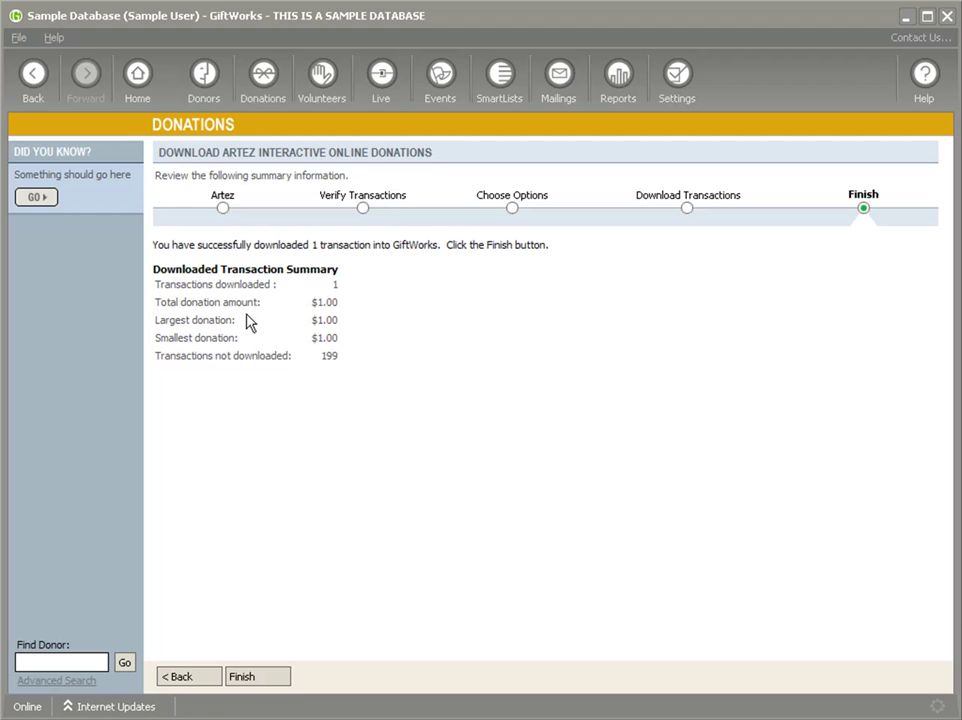
Go back to the Verify Transactions list to check the downloaded transaction, declining to reload the available transactions
{"action": "left_click", "coordinate": [189, 680]}
{"action": "left_click", "coordinate": [189, 680]}
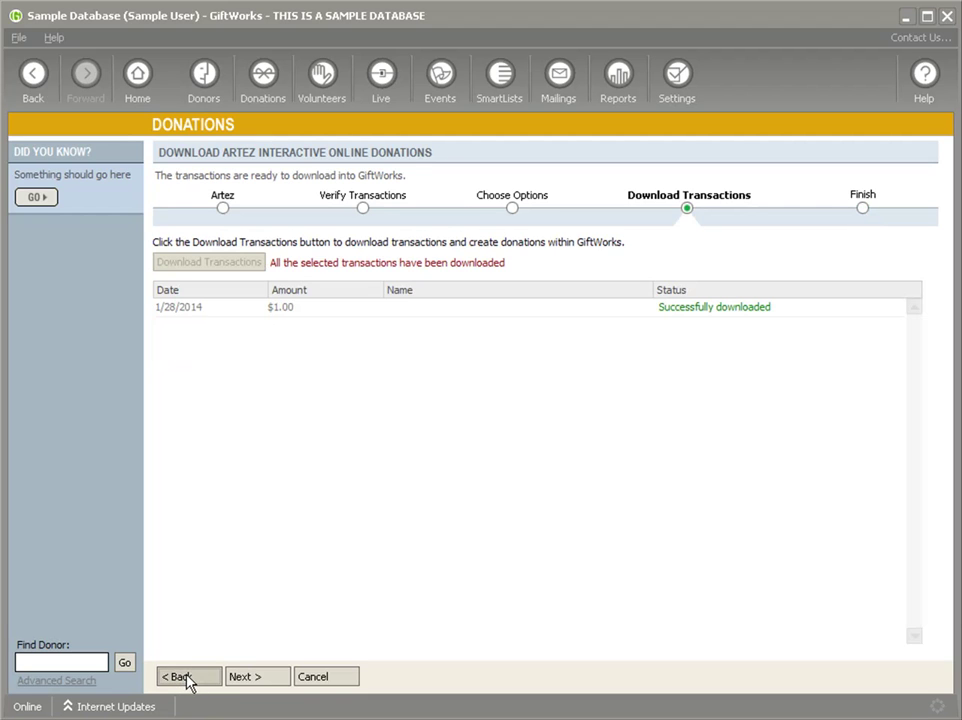
{"action": "left_click", "coordinate": [186, 680]}
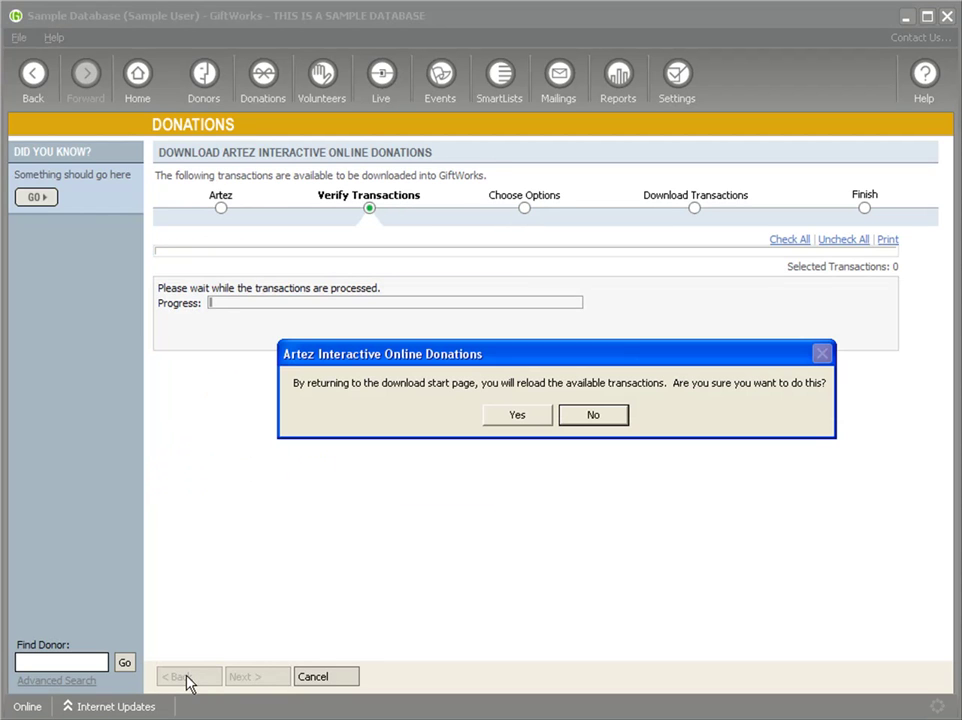
{"action": "left_click", "coordinate": [595, 420]}
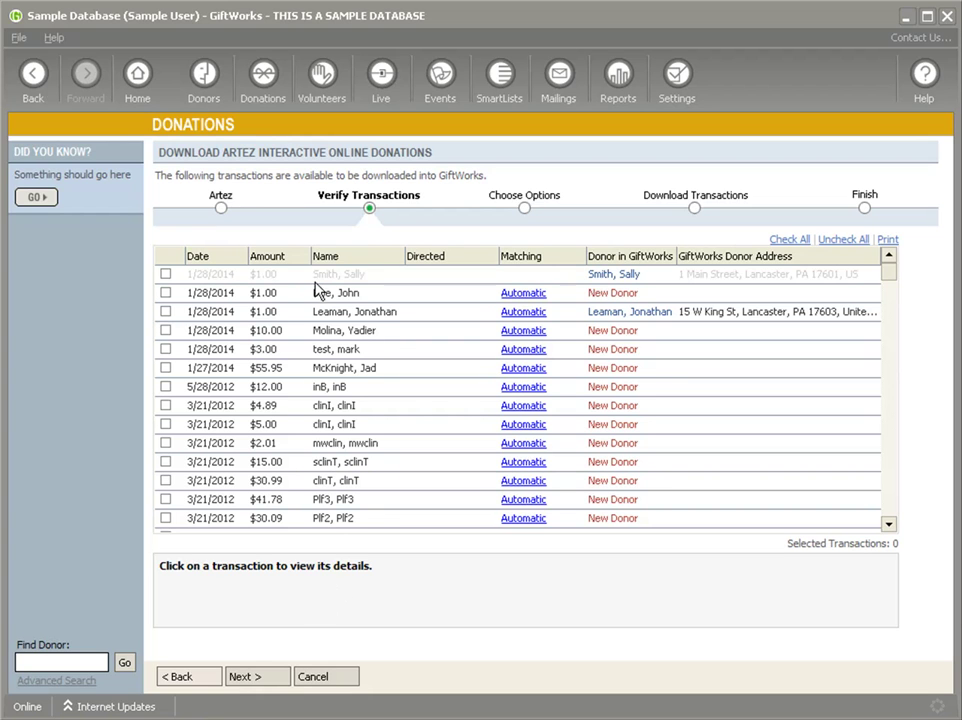
Leave the current download process and start a new Artez Interactive download to check its Verify Transactions list
{"action": "left_click", "coordinate": [314, 677]}
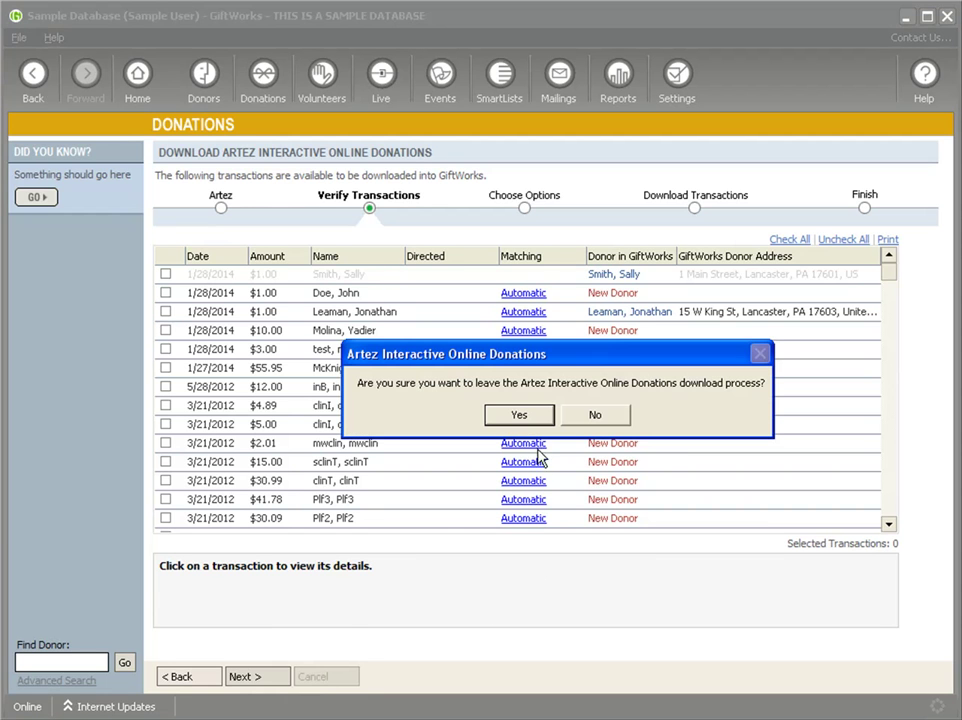
{"action": "left_click", "coordinate": [521, 418]}
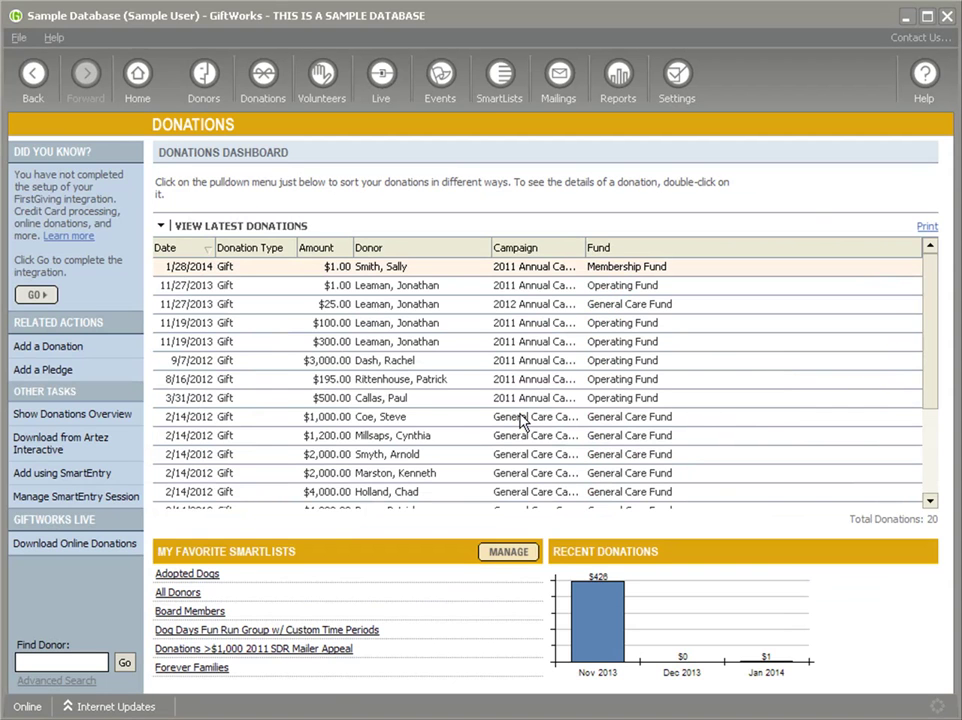
{"action": "left_click", "coordinate": [58, 450]}
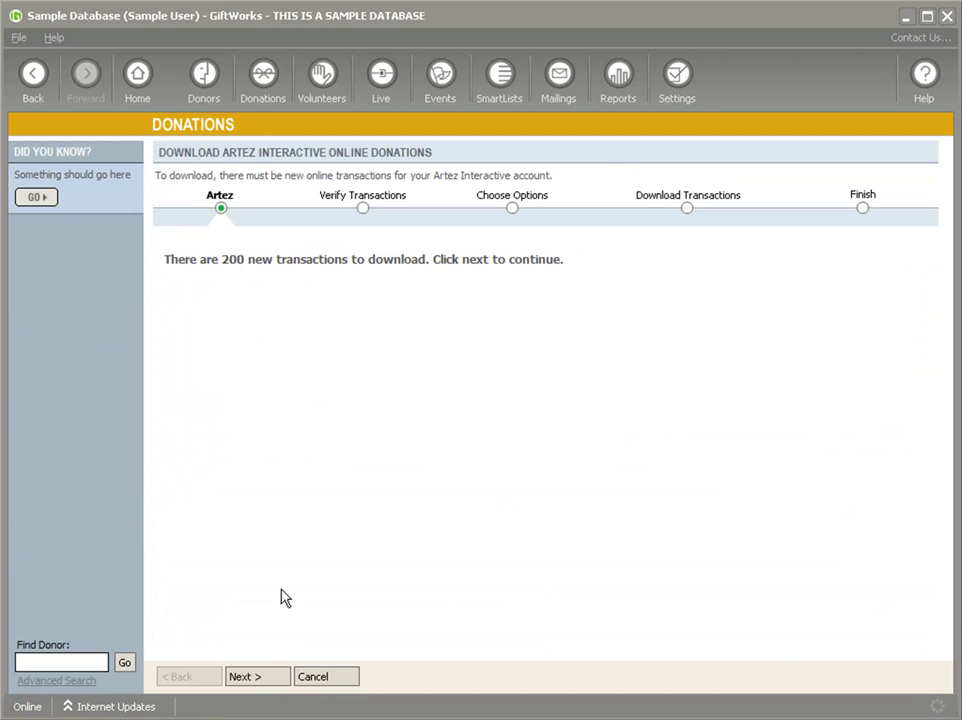
{"action": "left_click", "coordinate": [252, 674]}
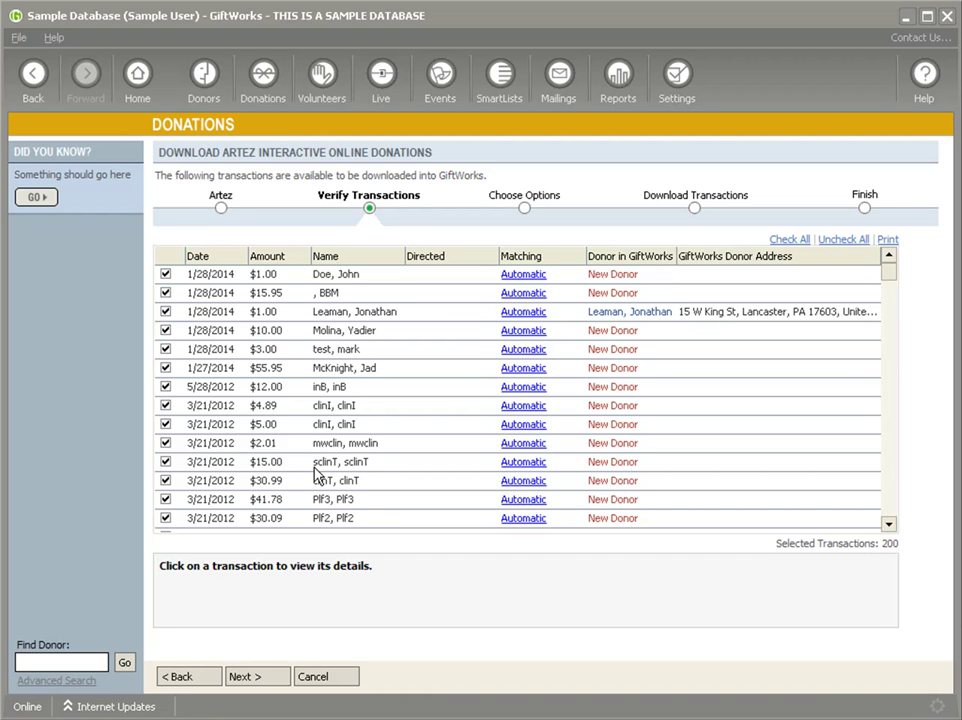
Exit the Artez Interactive download process and open the 1/28/2014 $1.00 Membership Fund gift from the latest donations
{"action": "left_click", "coordinate": [317, 677]}
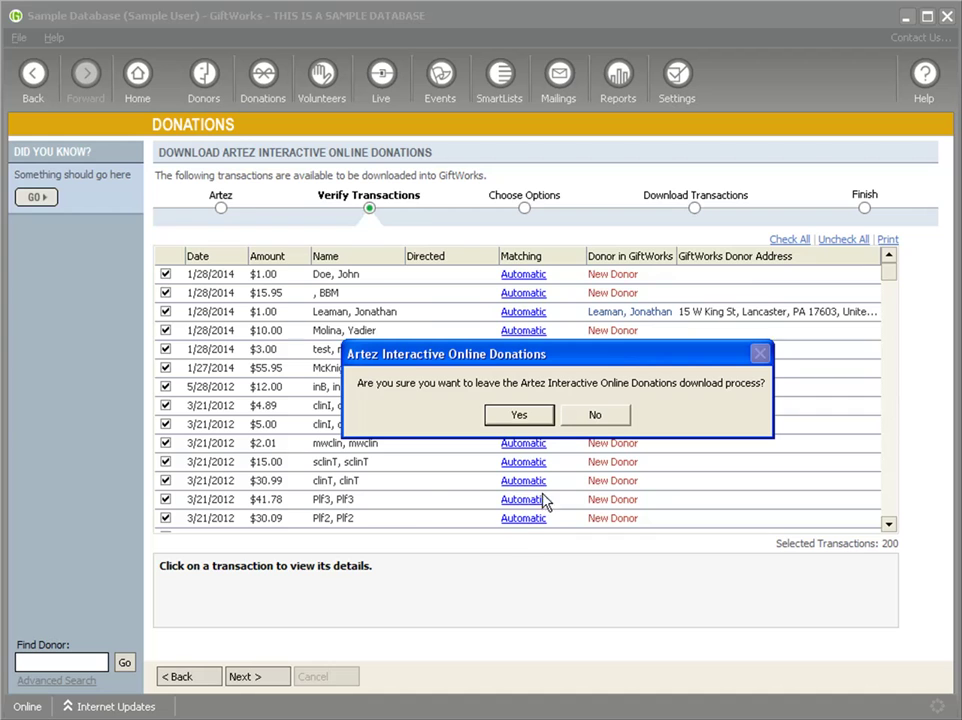
{"action": "left_click", "coordinate": [519, 416]}
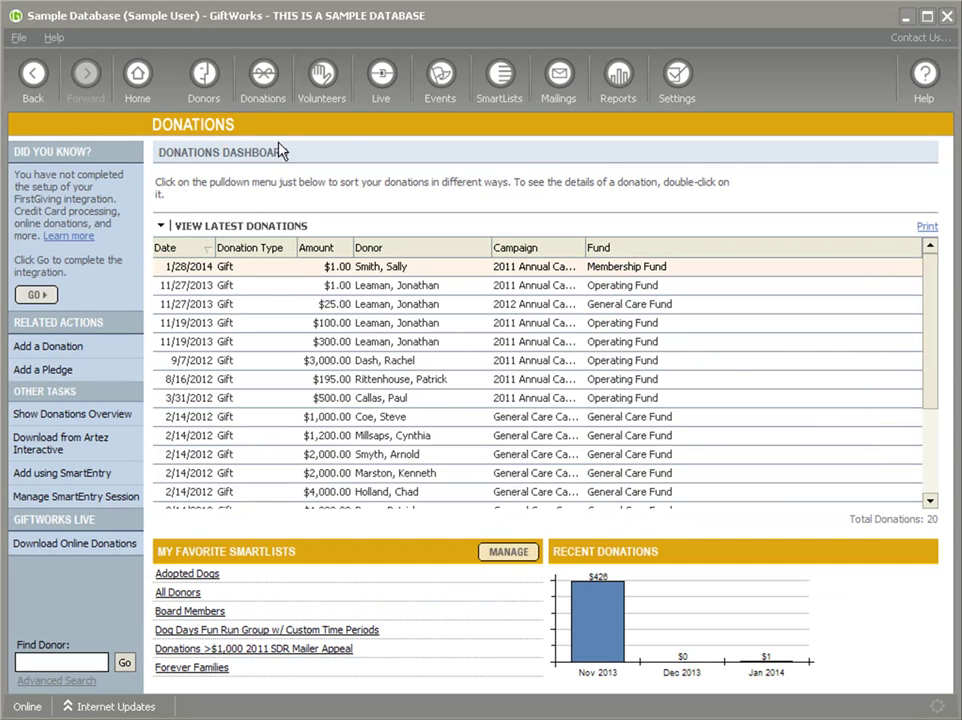
{"action": "left_click", "coordinate": [262, 82]}
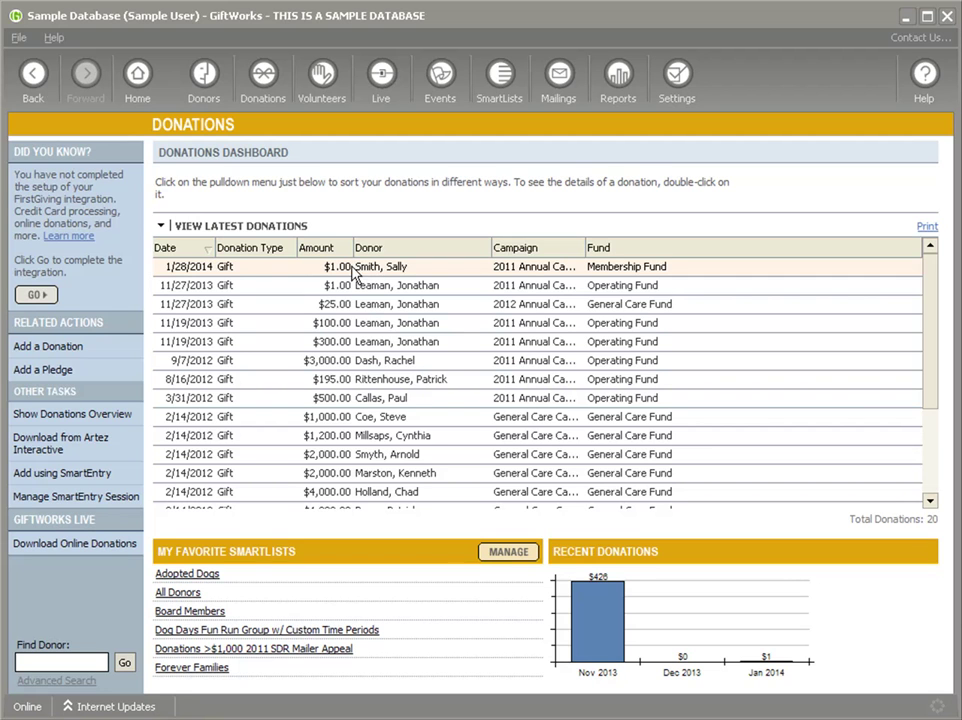
{"action": "double_click", "coordinate": [272, 268]}
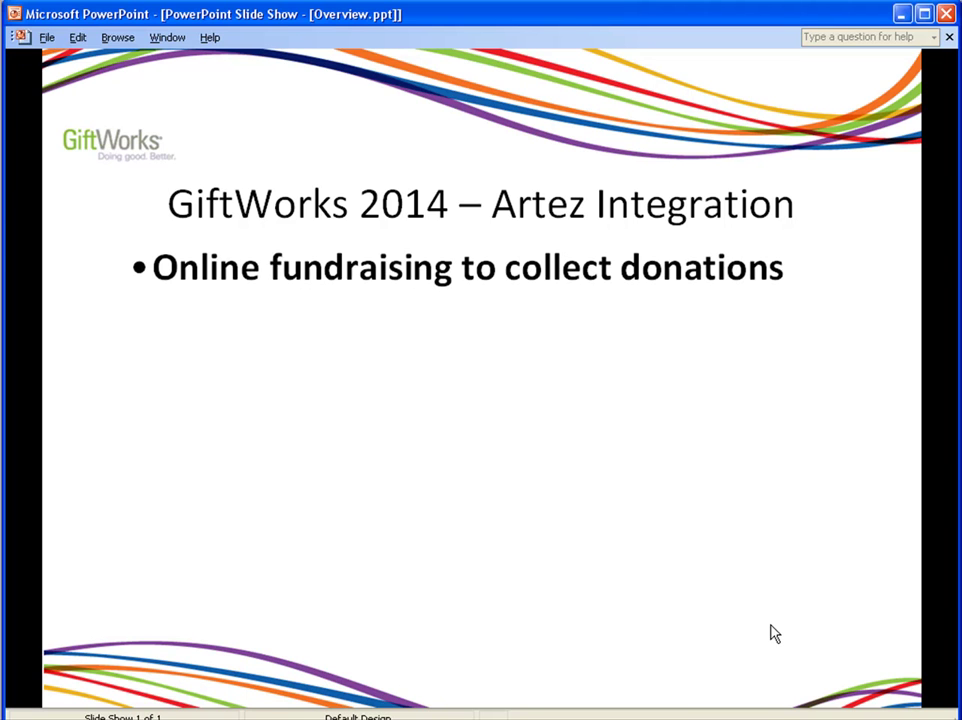
{"action": "left_click", "coordinate": [775, 633]}
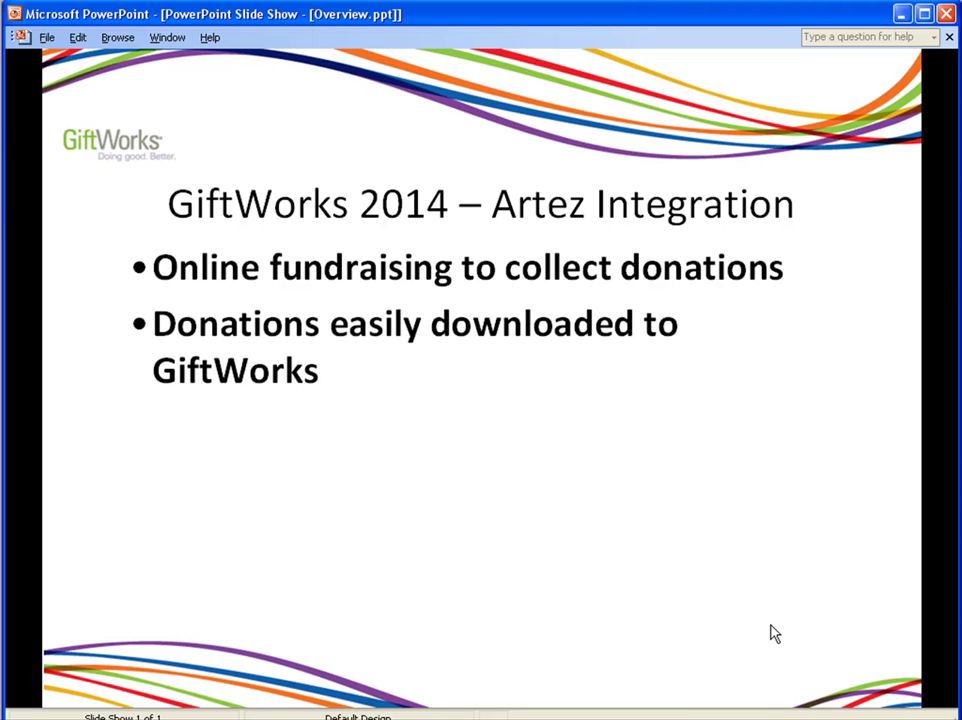